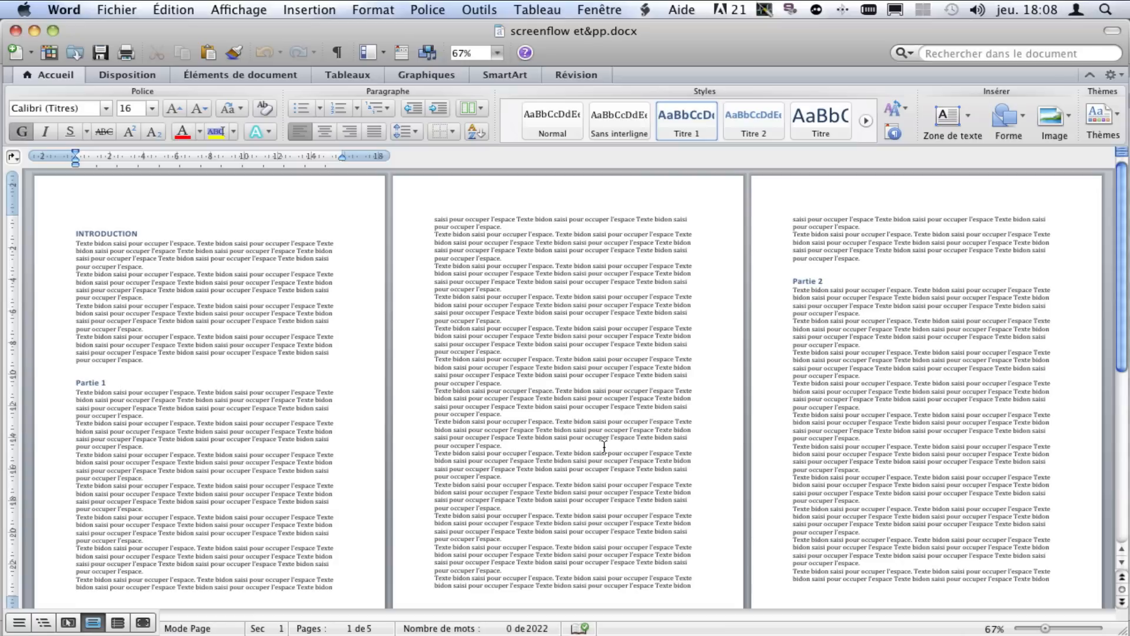
Step: Justify the third paragraph of the introduction and set its line spacing to 1.5
scroll(604, 447, "down", 5)
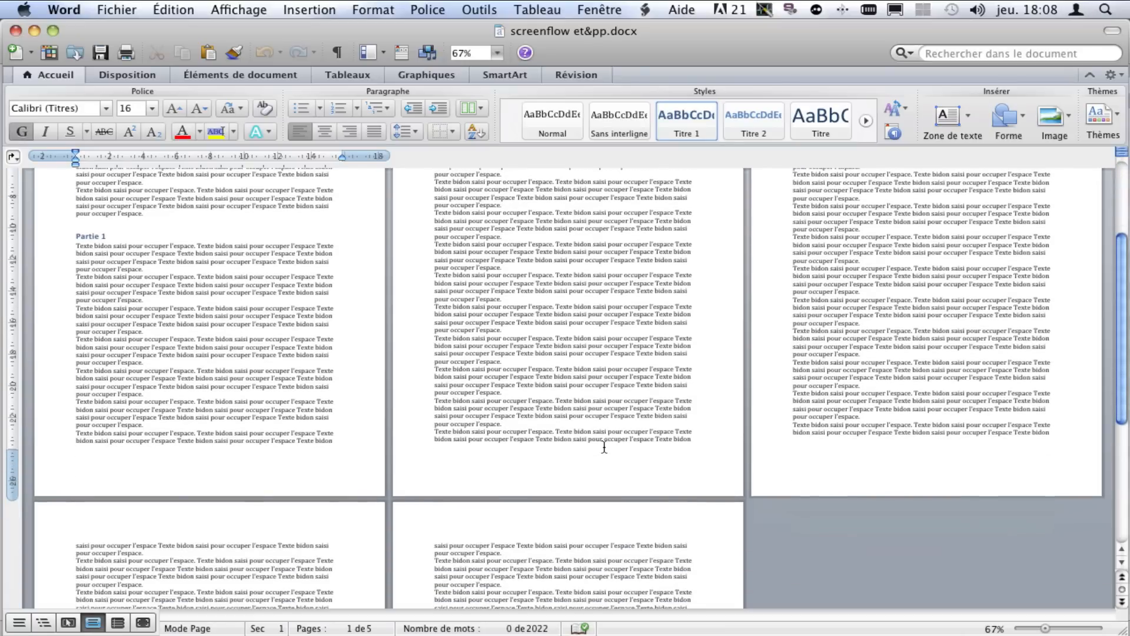
scroll(604, 447, "down", 12)
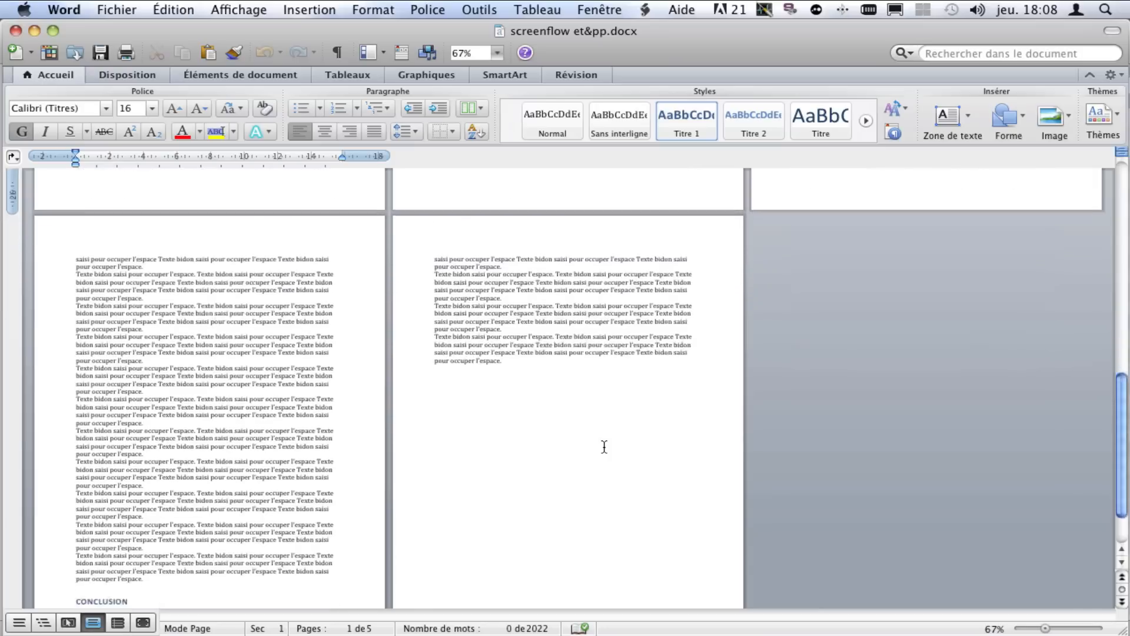
scroll(604, 446, "up", 15)
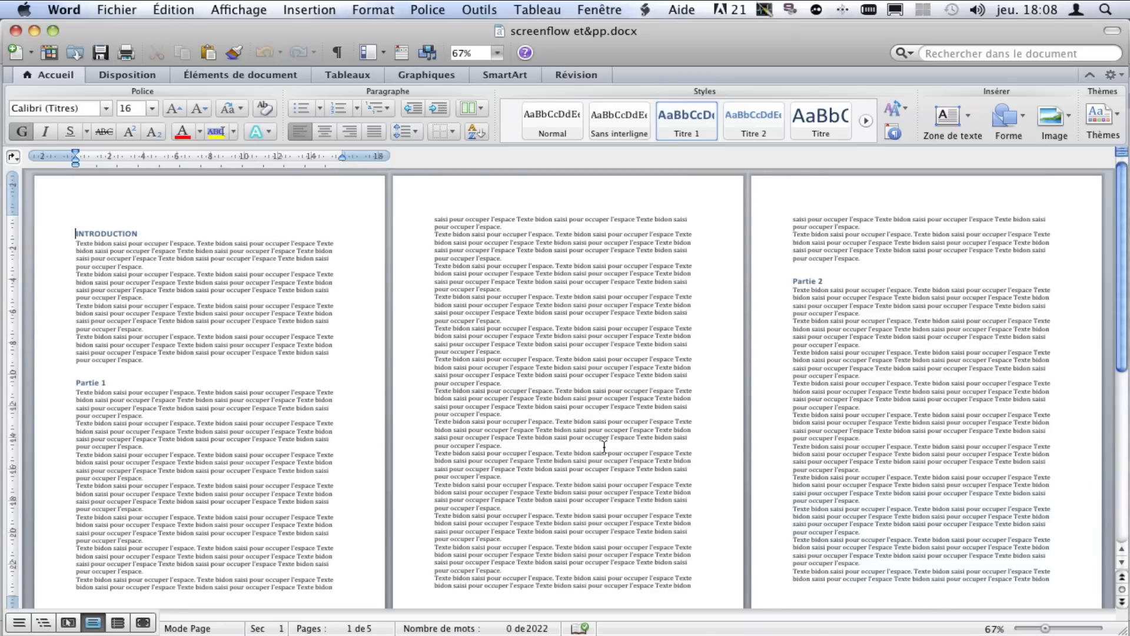
double_click(53, 317)
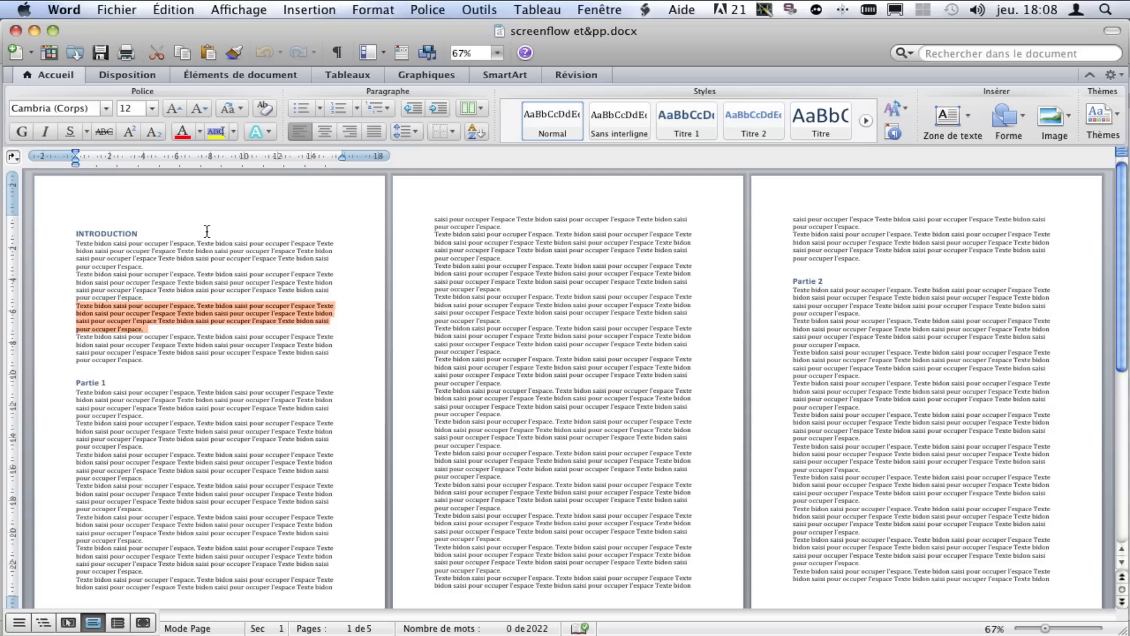
left_click(372, 127)
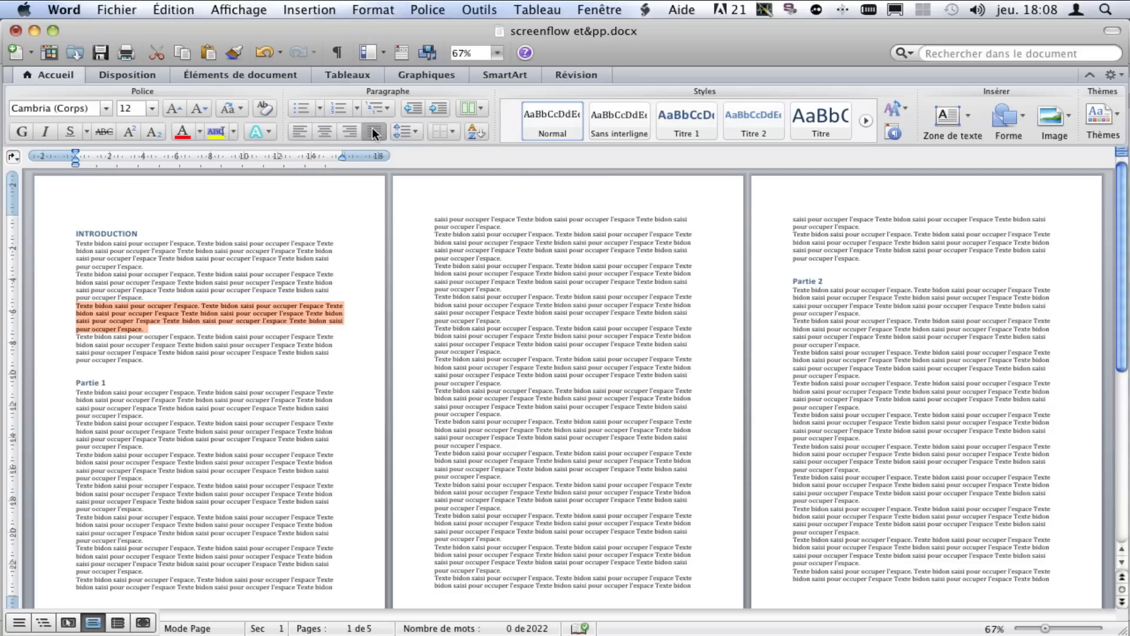
left_click(415, 132)
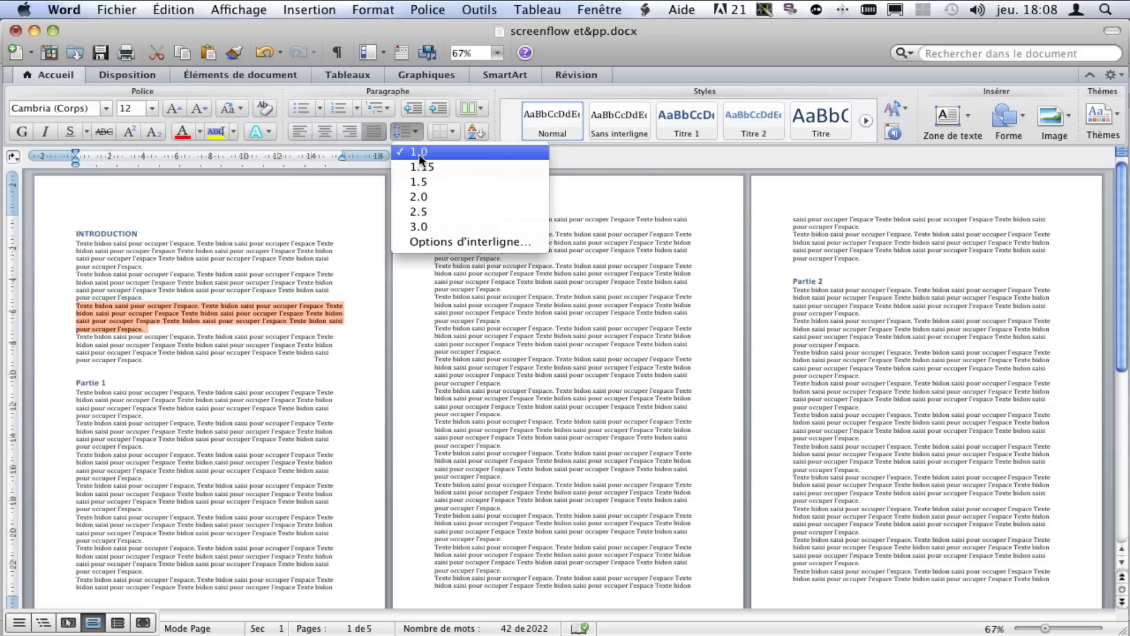
left_click(451, 182)
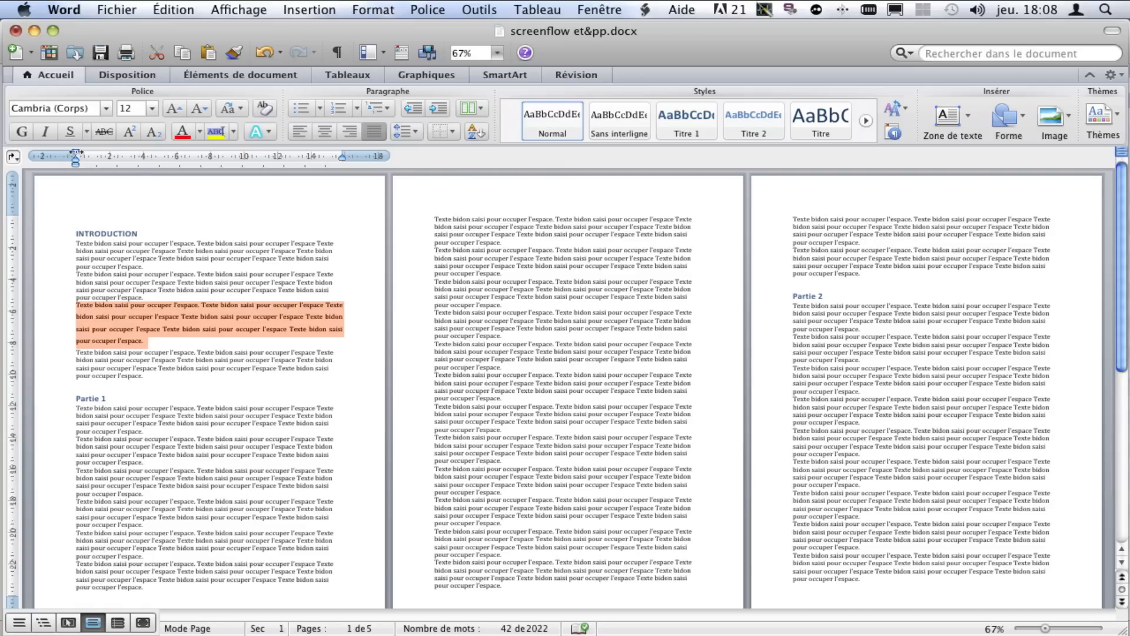
Step: Give the selected paragraph a 2 cm first-line indent and update the Normal style to match it
left_click_drag(75, 153, 107, 153)
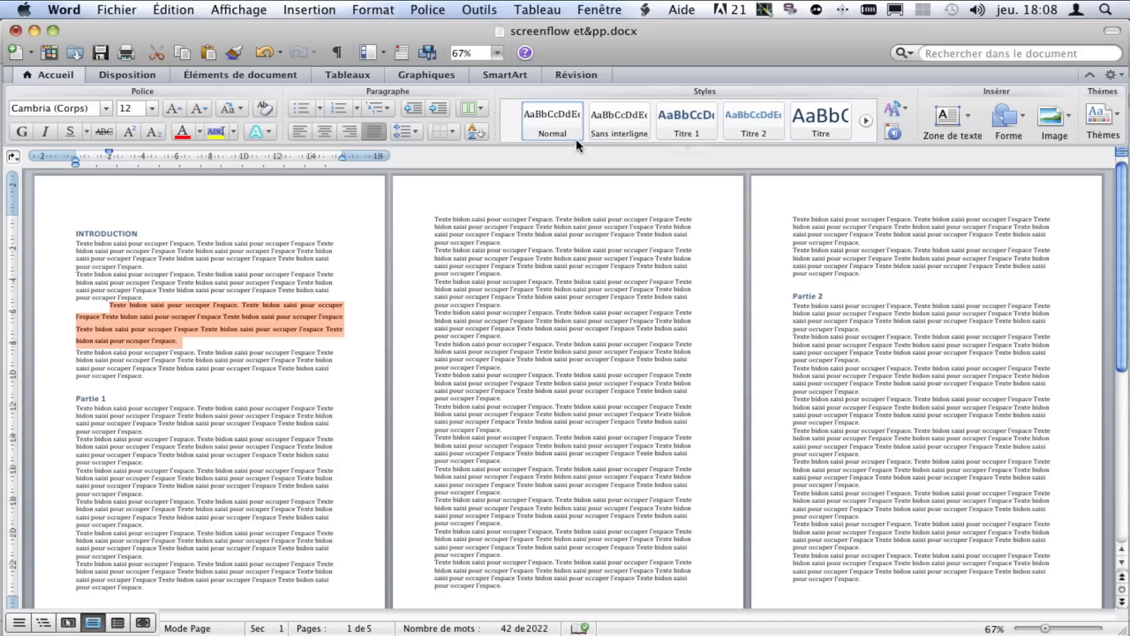
right_click(554, 121)
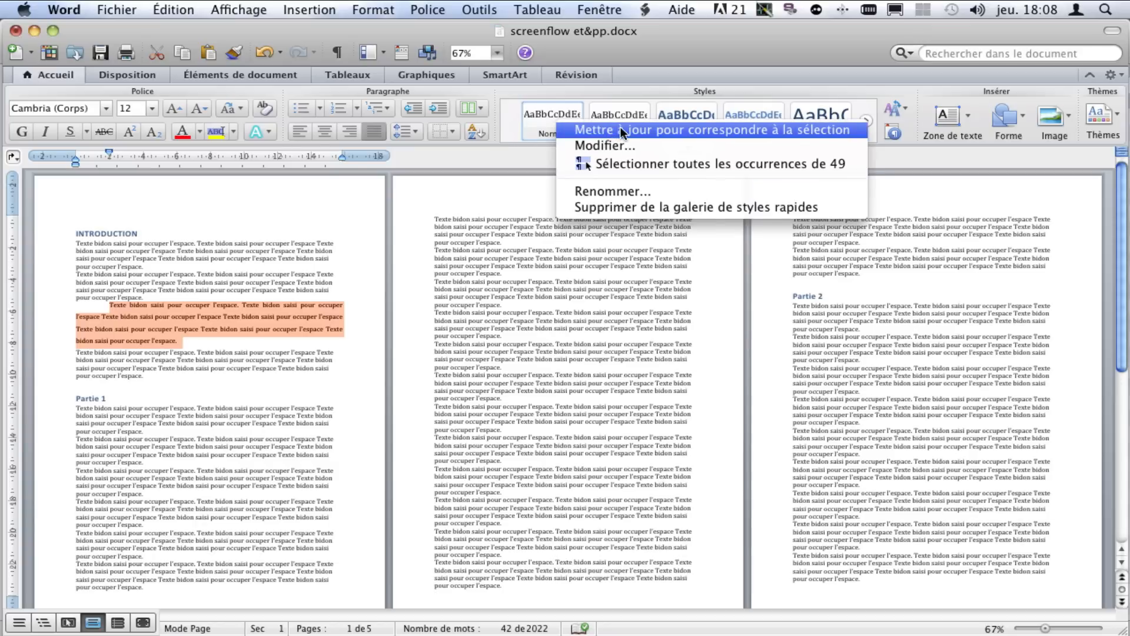
left_click(640, 131)
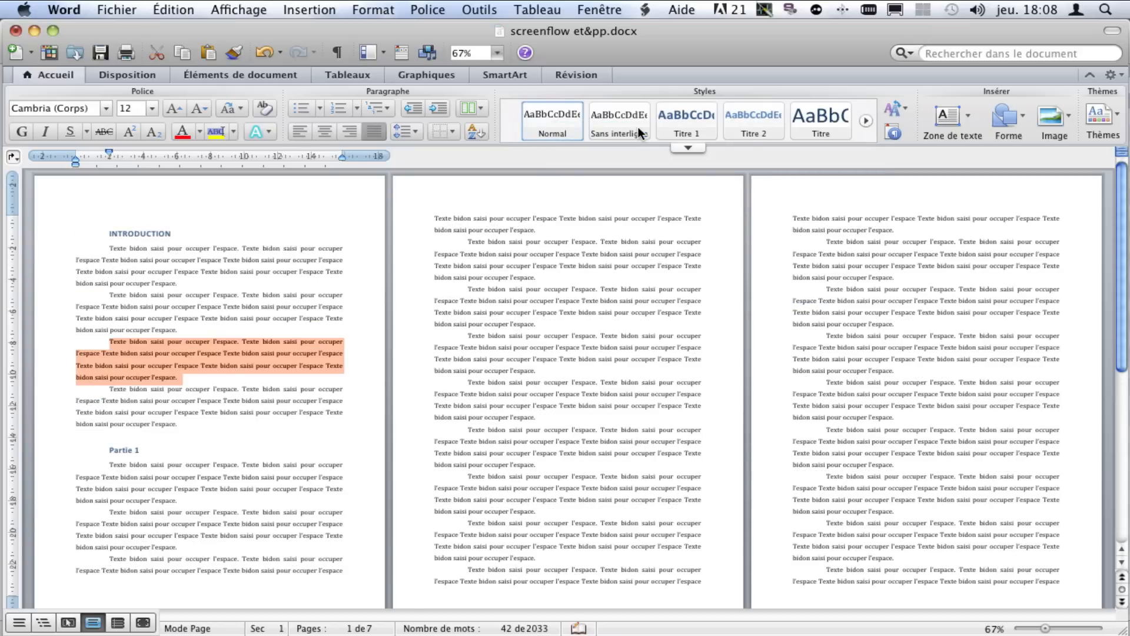
Step: Centre the INTRODUCTION heading and set its first-line indent to 0 cm
left_click(62, 236)
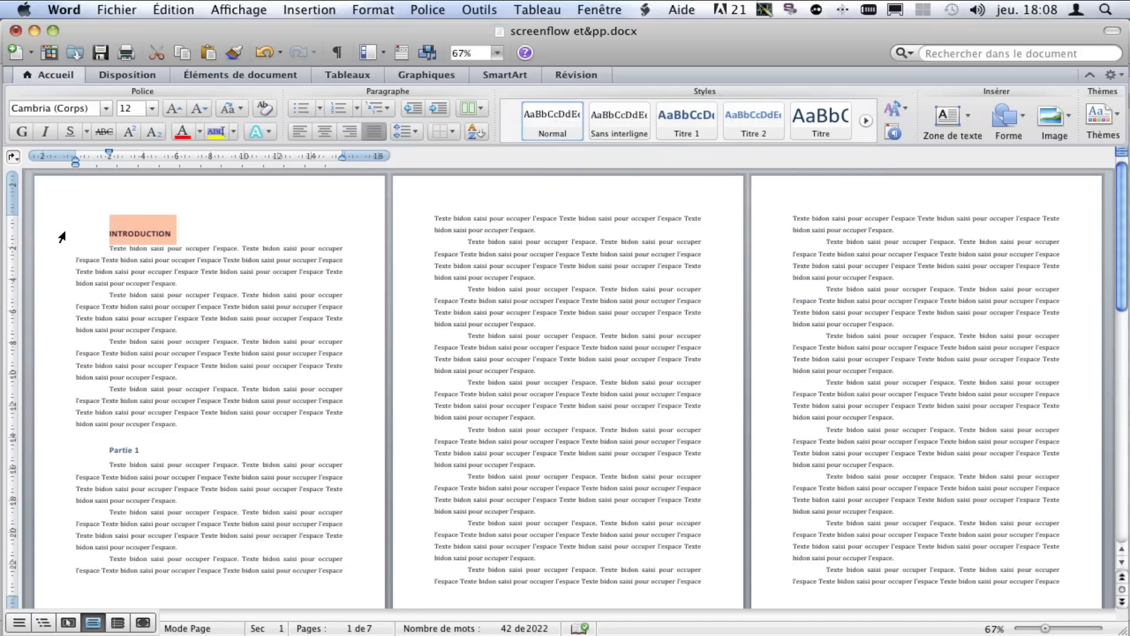
left_click(324, 126)
left_click_drag(107, 151, 76, 152)
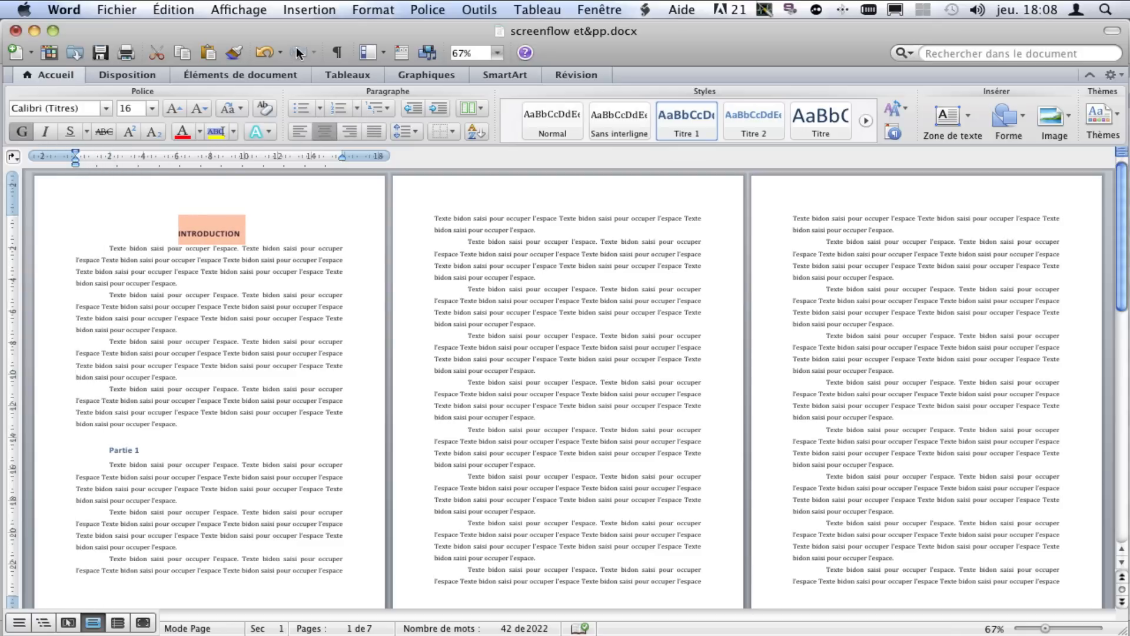
Step: Set the INTRODUCTION heading's spacing to 200 pt before and 24 pt after, with Continu (single) line spacing
left_click(370, 10)
left_click(432, 45)
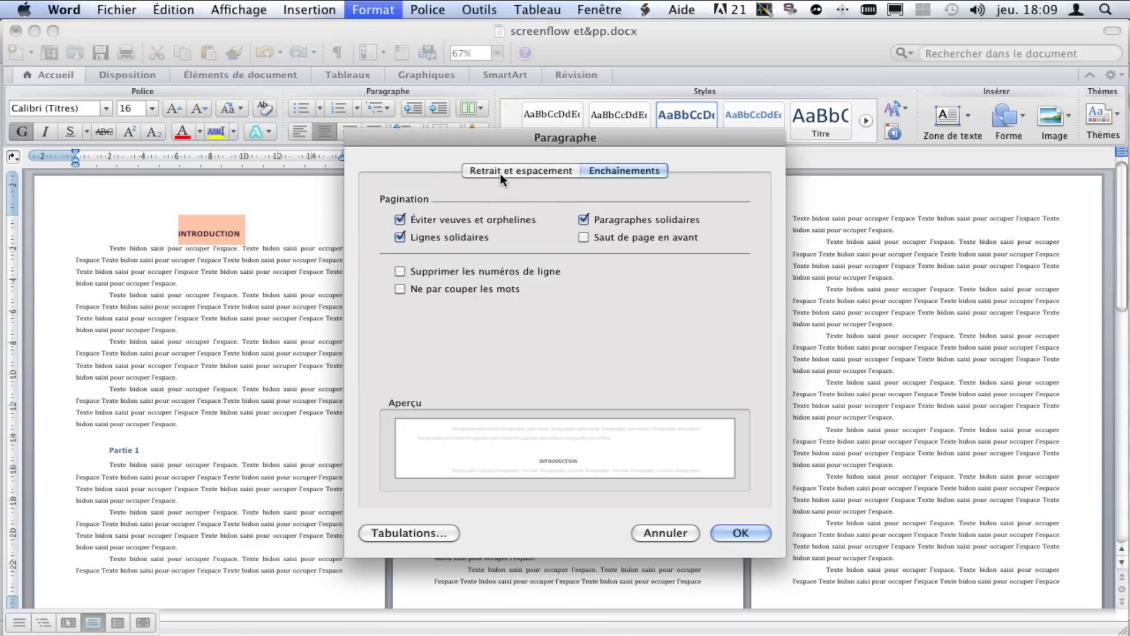
left_click(500, 173)
double_click(455, 325)
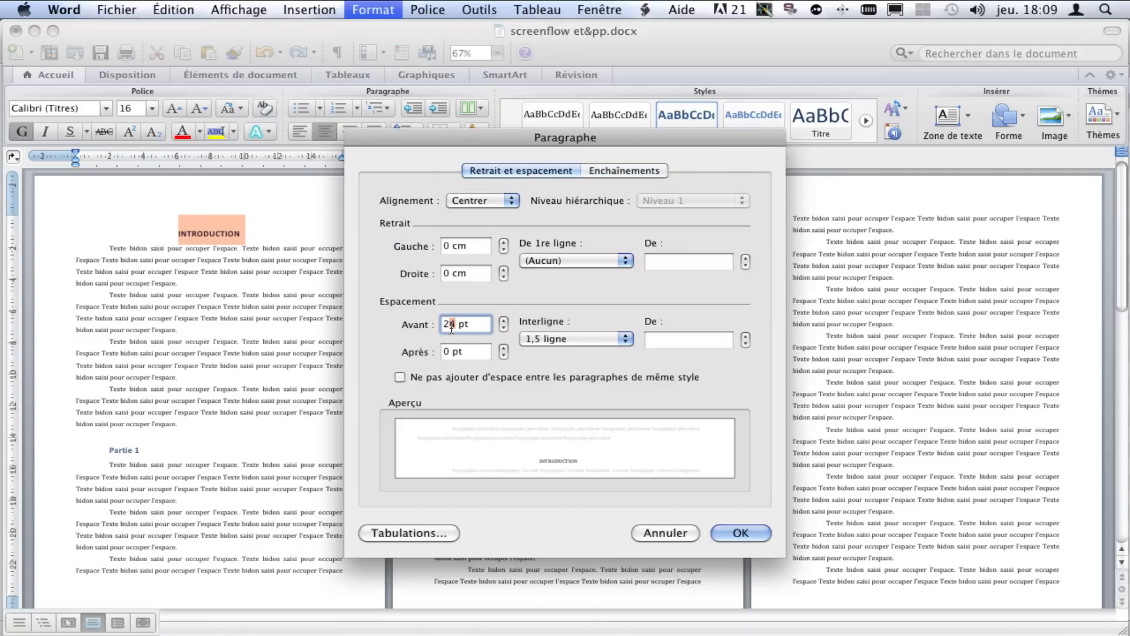
type("200")
left_click(447, 353)
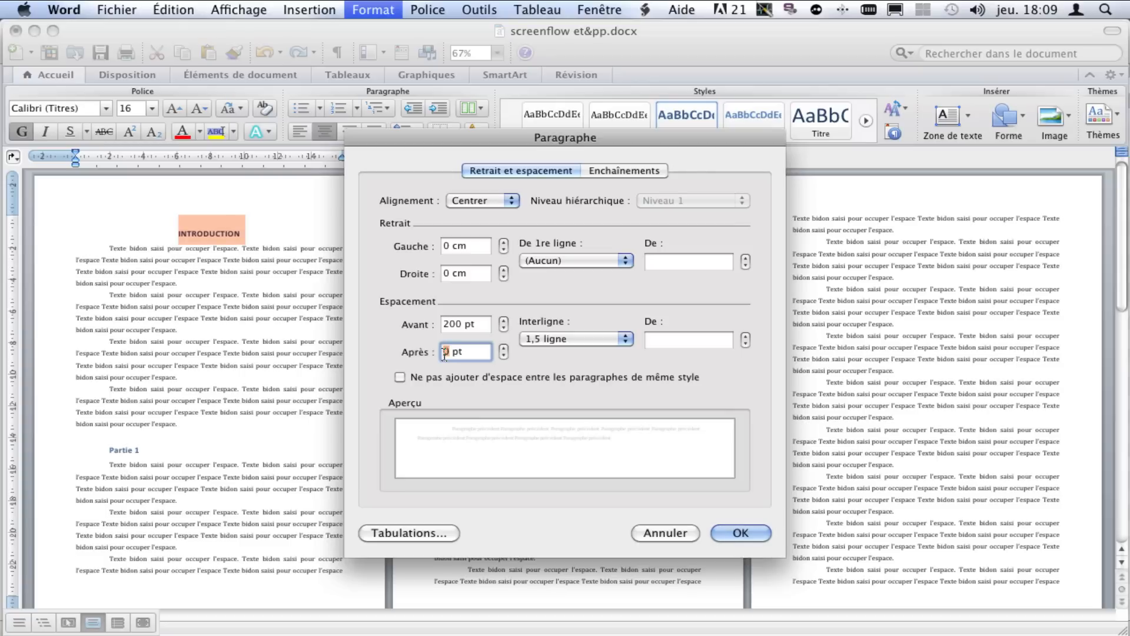
type("24")
left_click(532, 341)
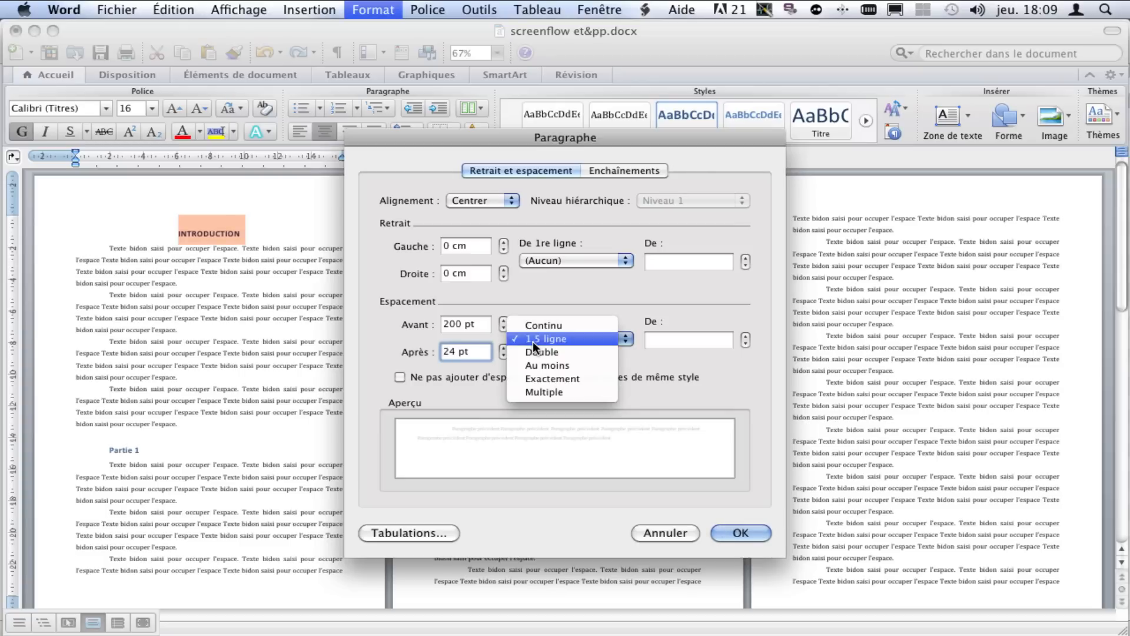
left_click(565, 327)
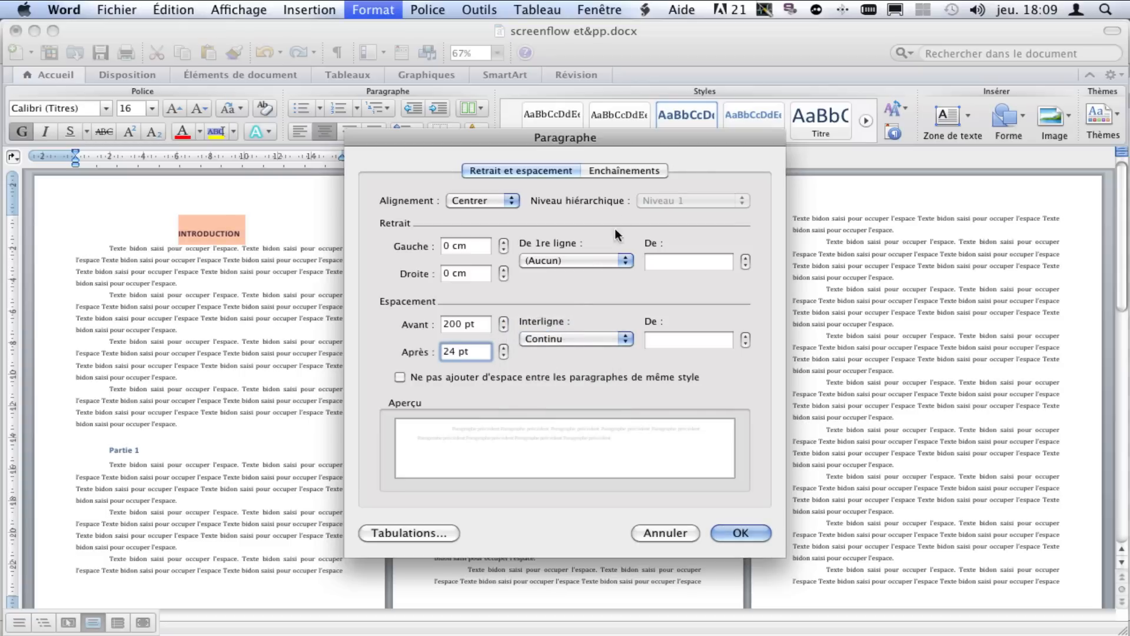
Step: Enable a page break before the INTRODUCTION heading and update the Titre 1 style to match it
left_click(622, 175)
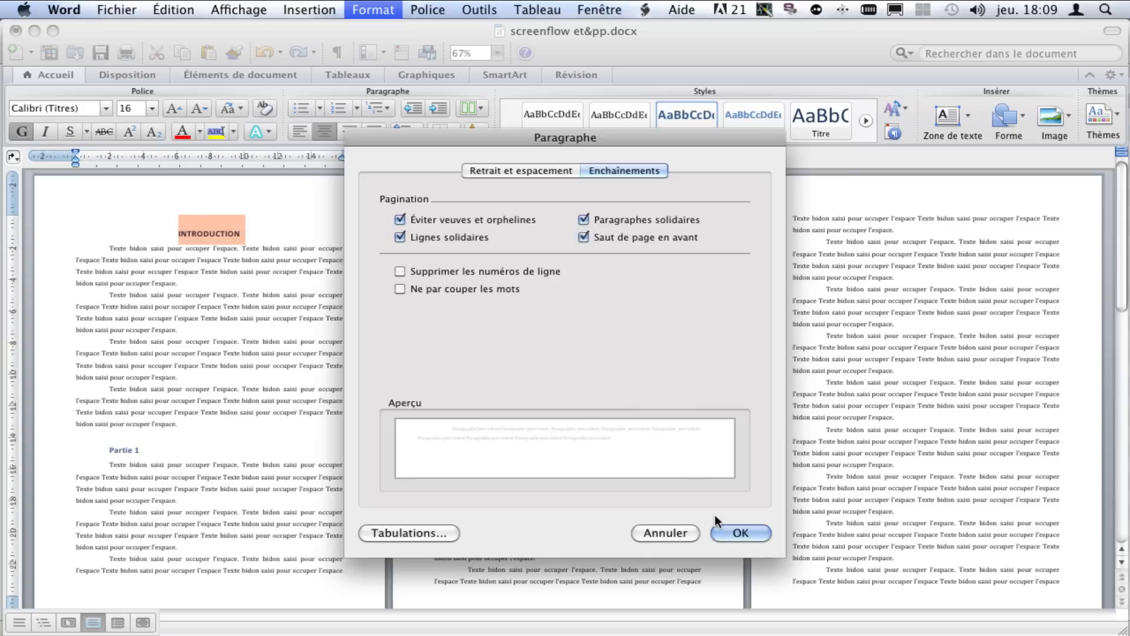
left_click(741, 532)
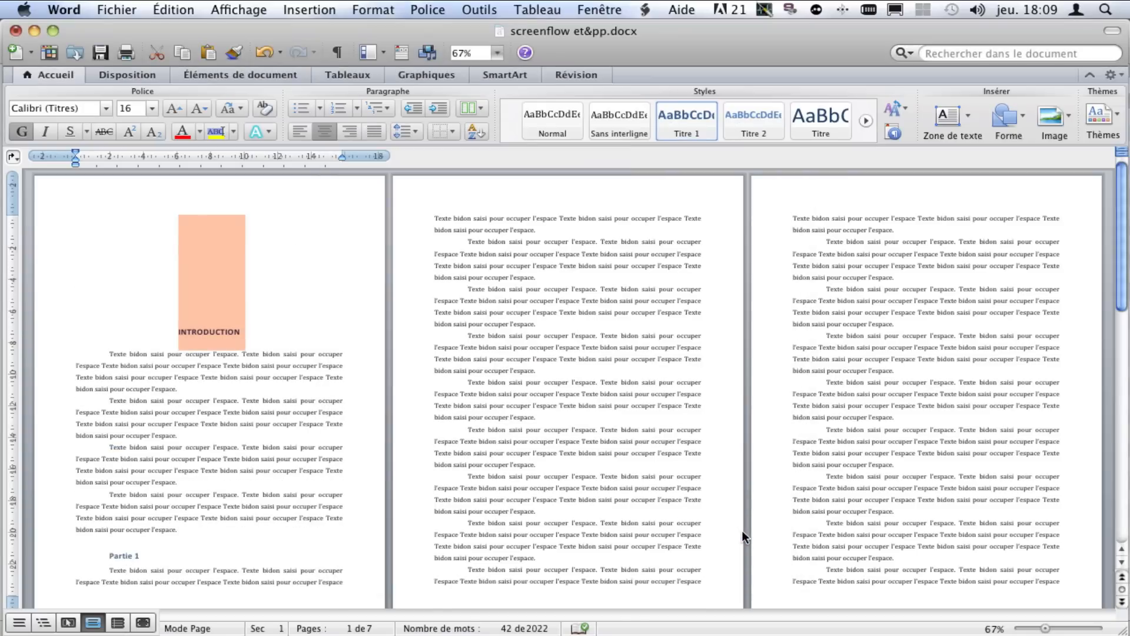
right_click(695, 118)
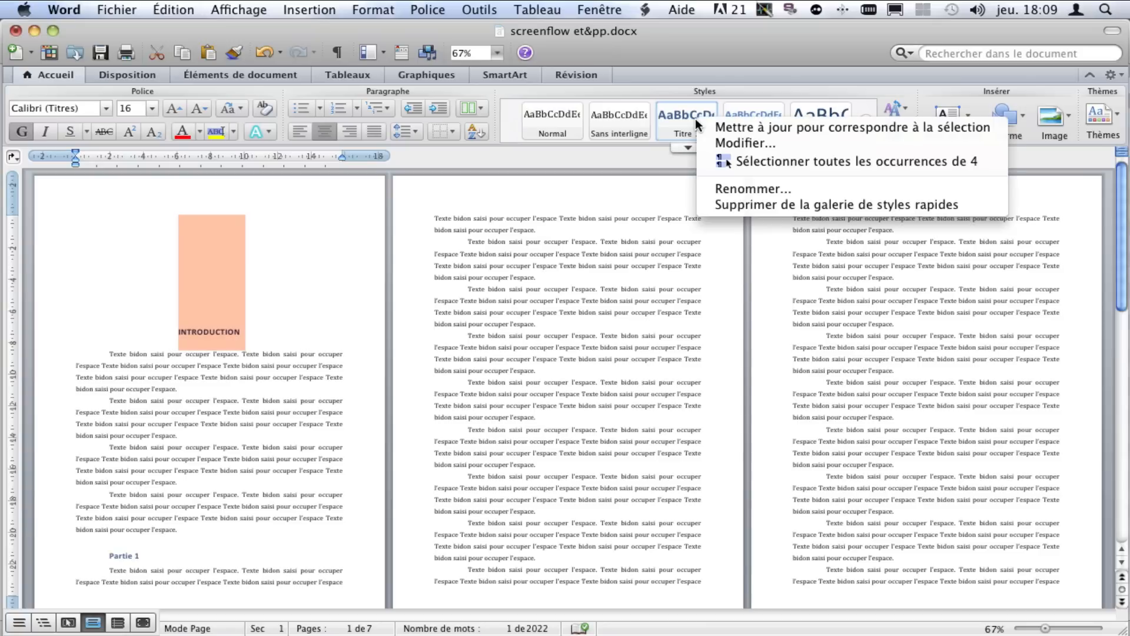
left_click(762, 130)
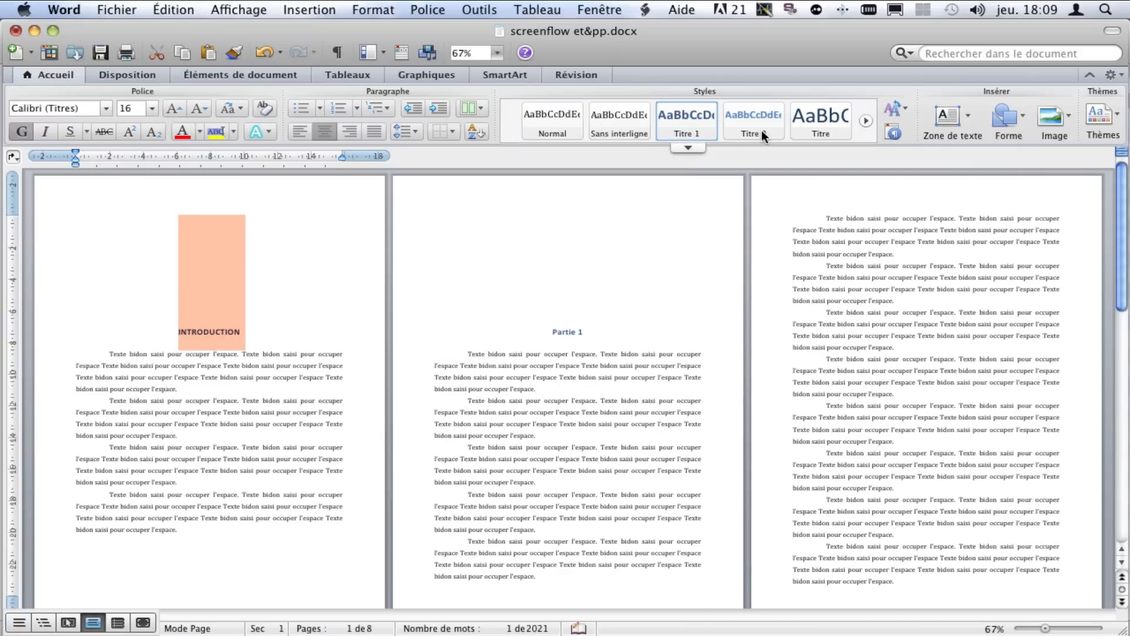
Step: Review the layout of headings and body text through to the conclusion page
left_click(583, 371)
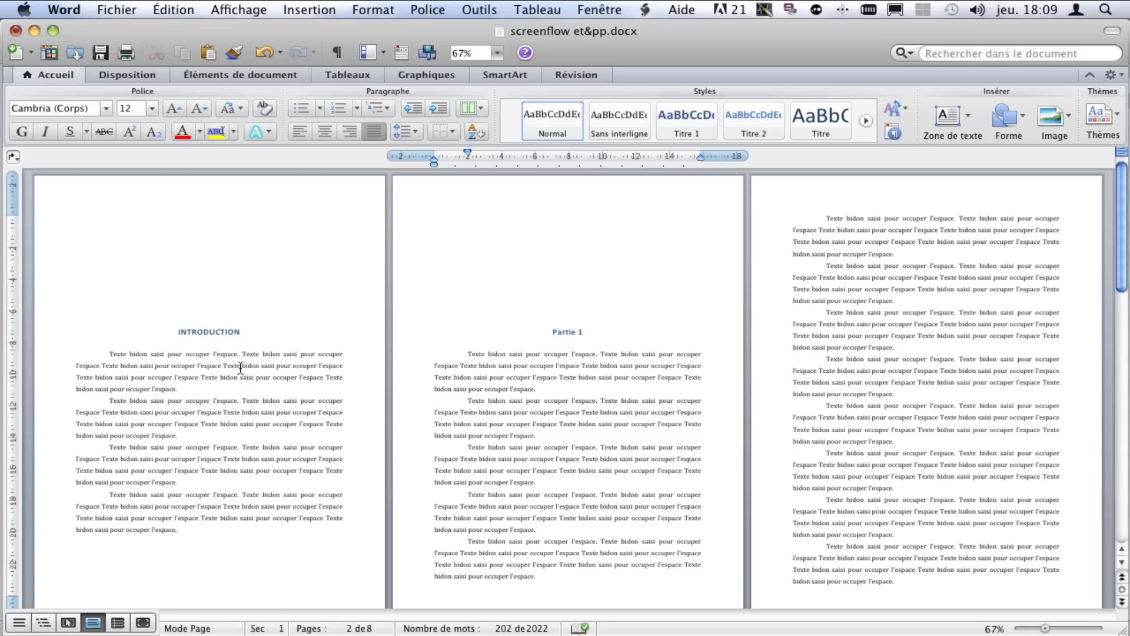
scroll(611, 385, "down", 10)
scroll(610, 386, "down", 10)
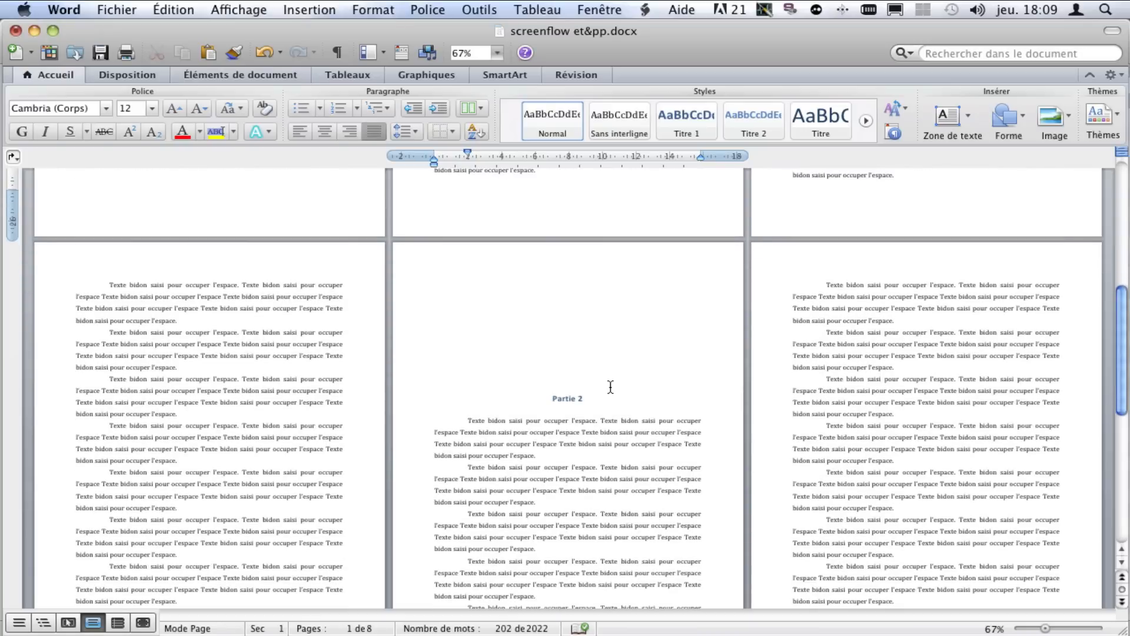
scroll(610, 385, "down", 7)
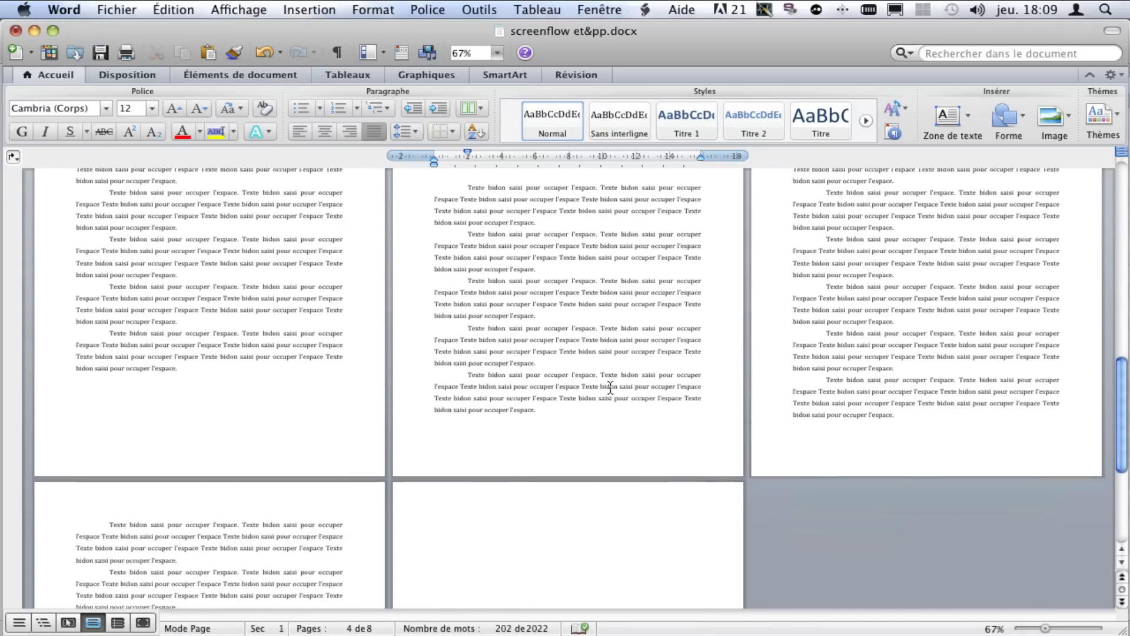
scroll(610, 388, "down", 8)
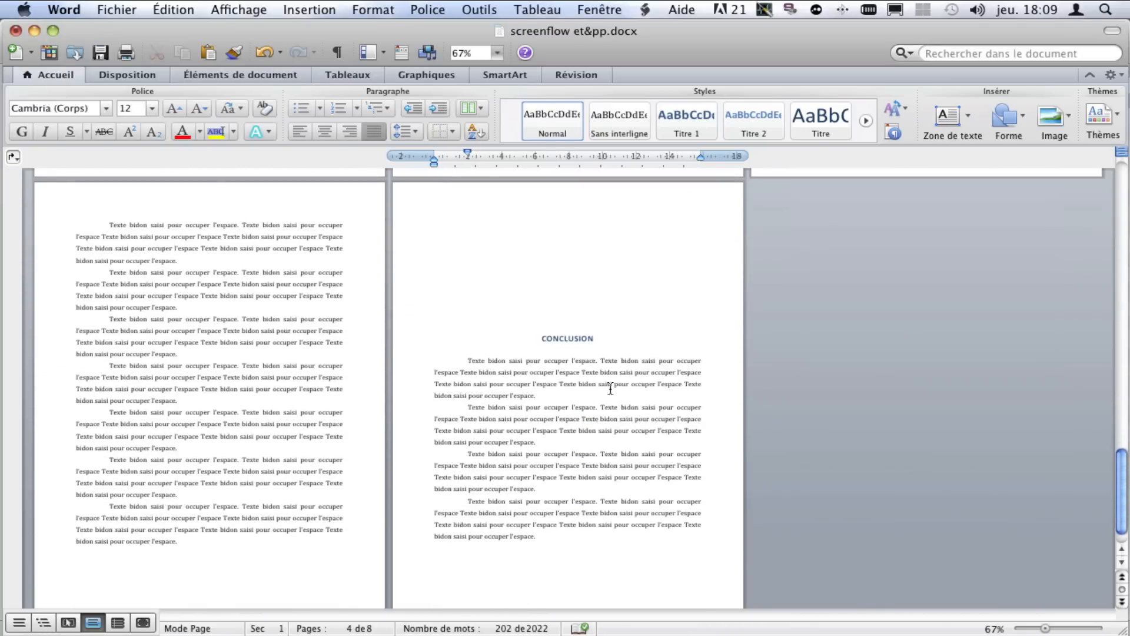
scroll(610, 388, "up", 20)
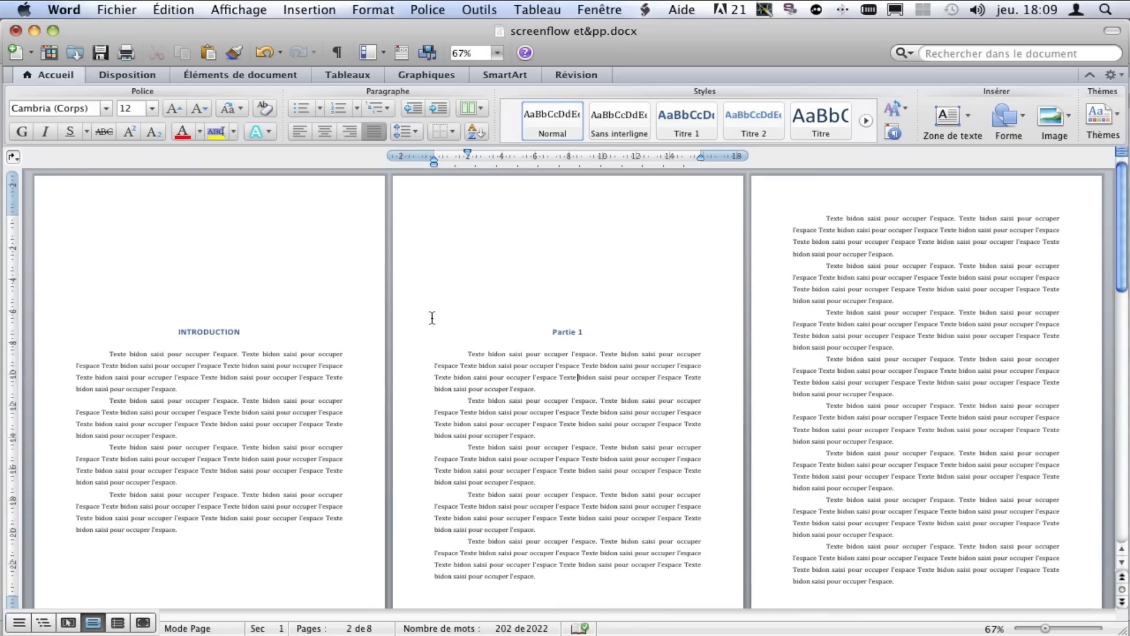
Step: Show the header and footer areas and enter "Titre du rapport" in the header
left_click(238, 9)
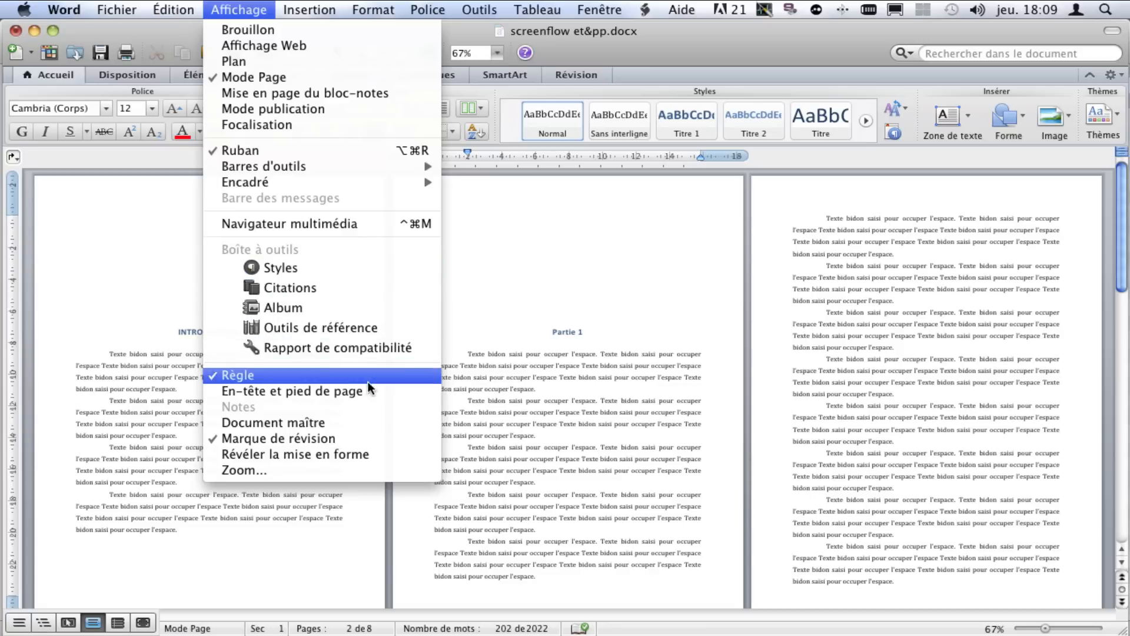
left_click(405, 389)
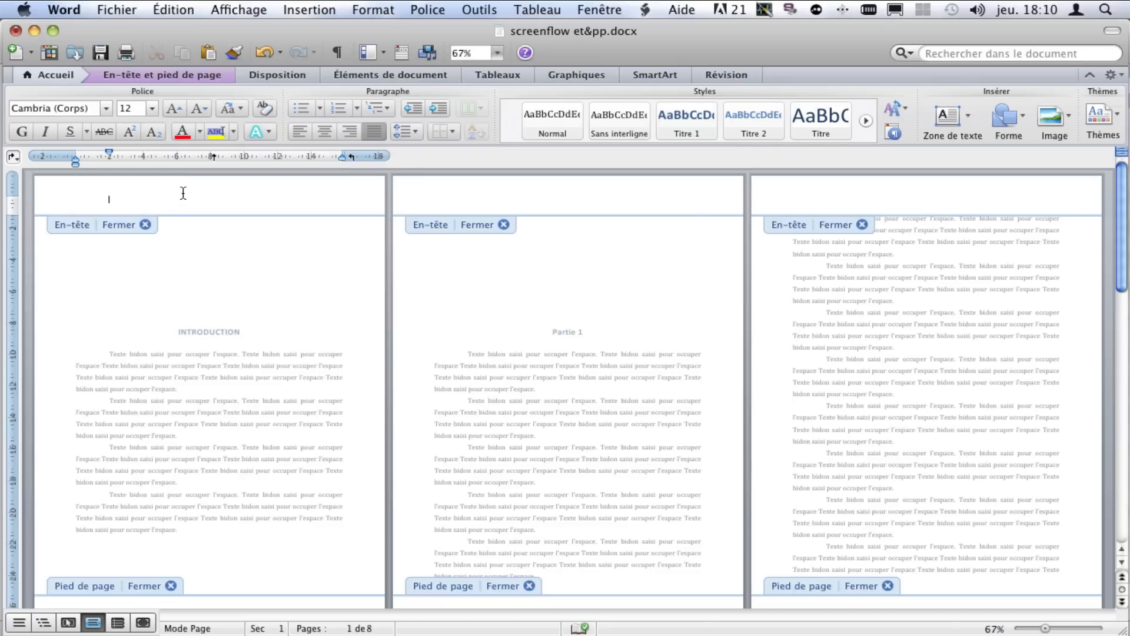
type("Titre du rapport")
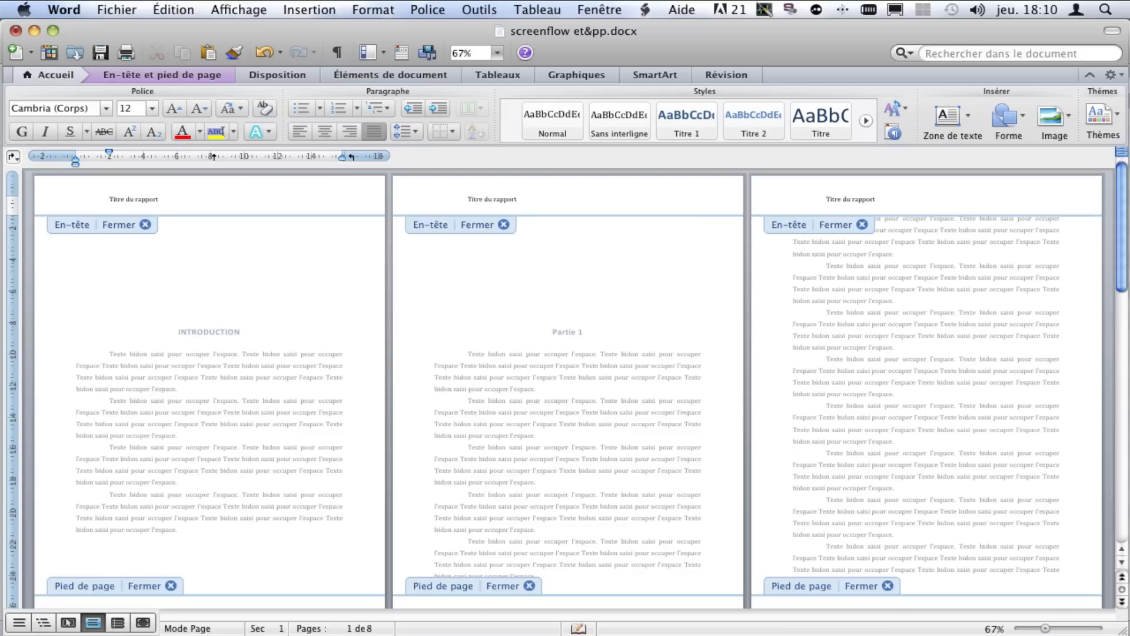
Step: Format the header title as 24 pt, red and bold, centred with no first-line indent
left_click(45, 201)
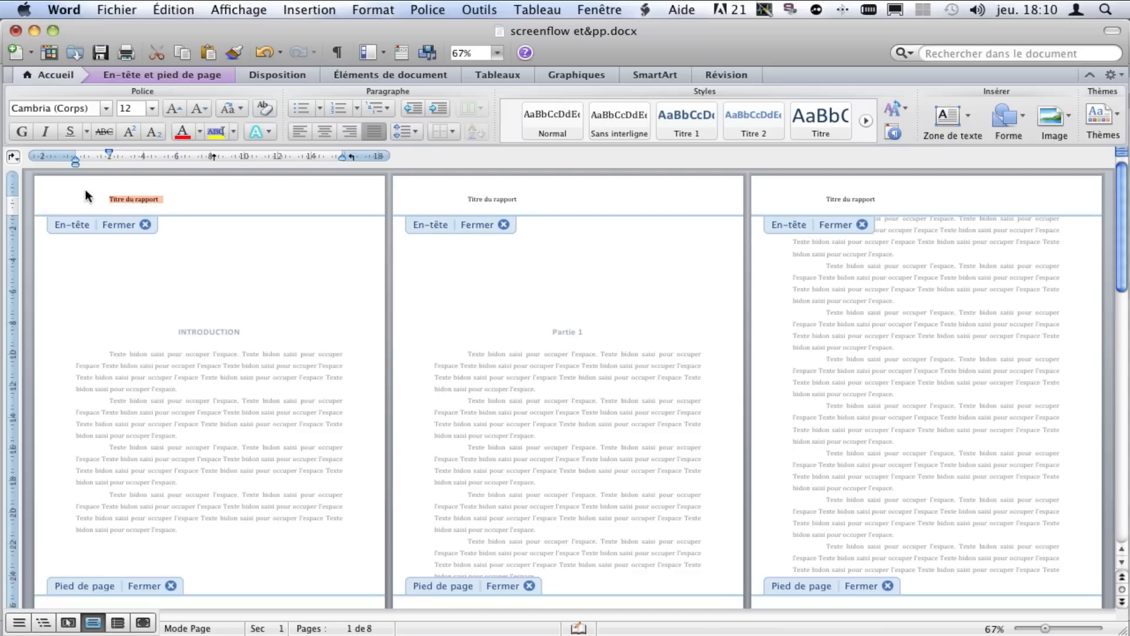
left_click(152, 109)
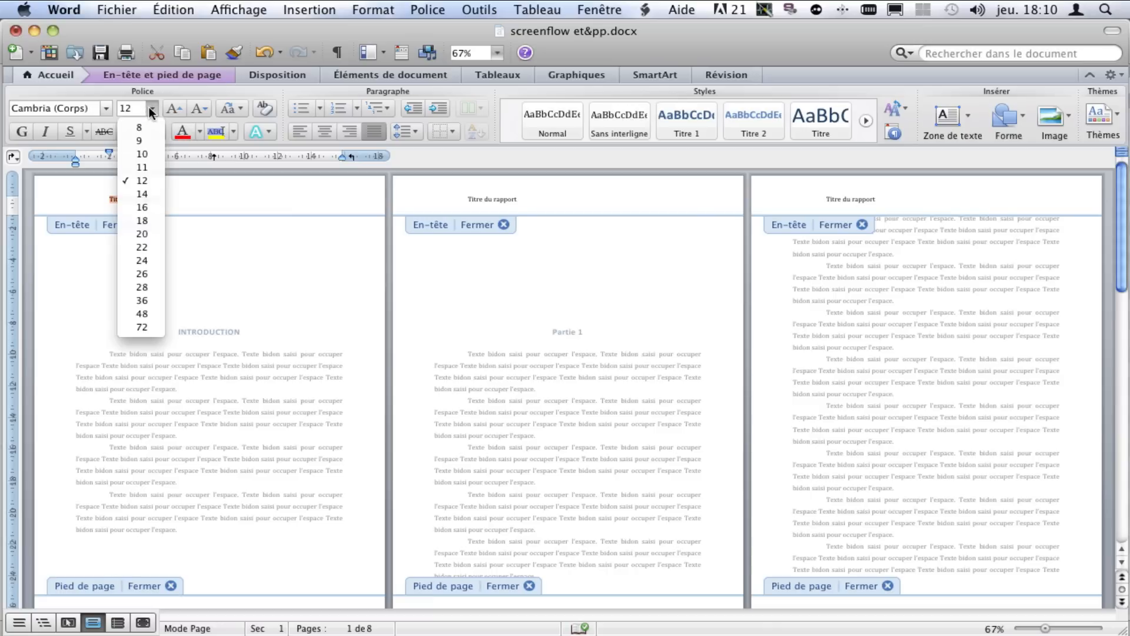
left_click(146, 260)
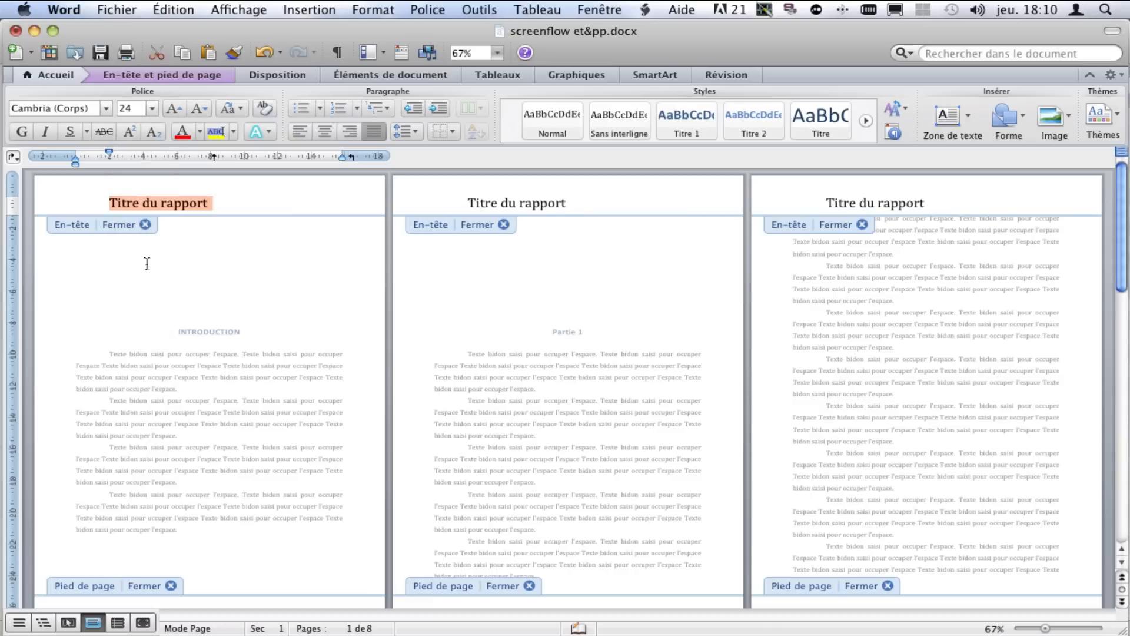
left_click(186, 134)
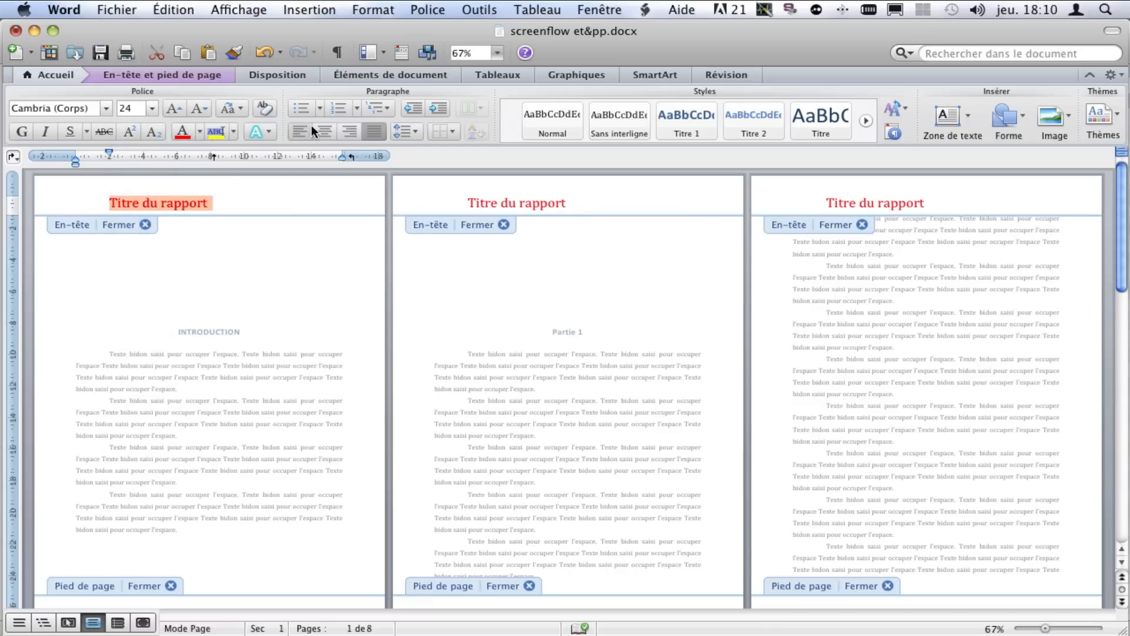
left_click(324, 131)
left_click_drag(110, 151, 75, 156)
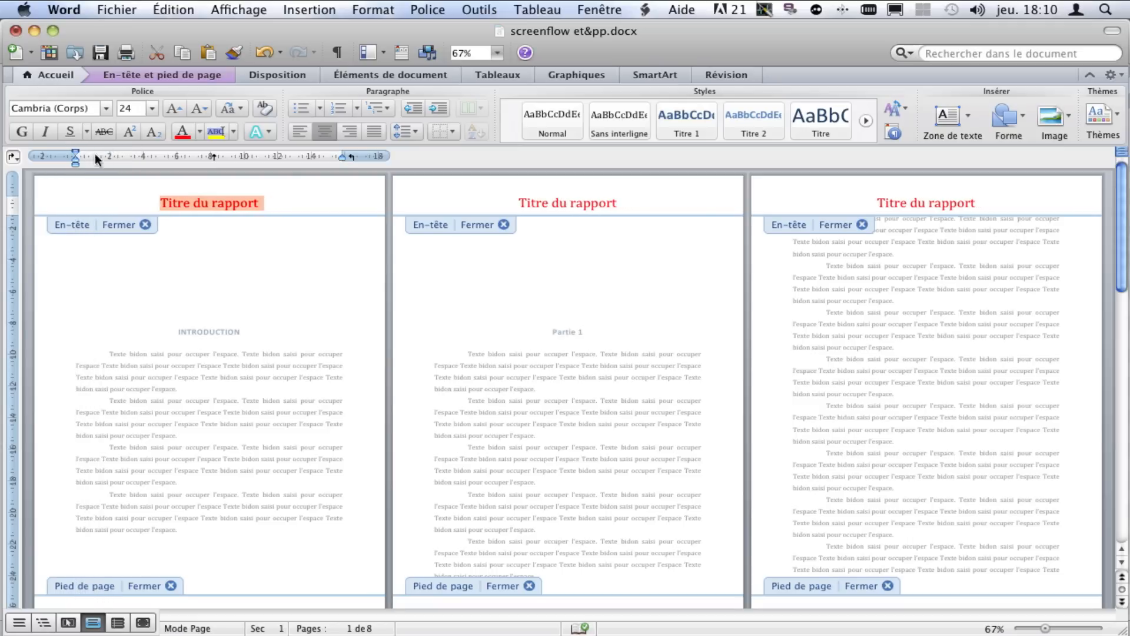
left_click(21, 132)
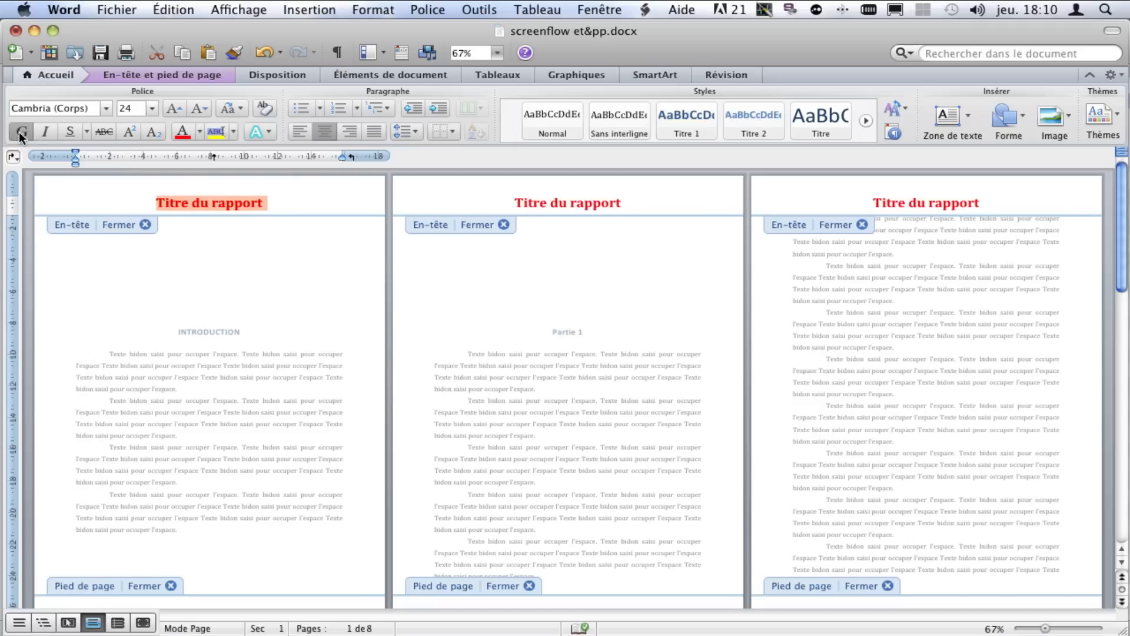
Step: Insert the automatic "Page X sur Y" page numbering in the first page's footer
scroll(254, 314, "down", 2)
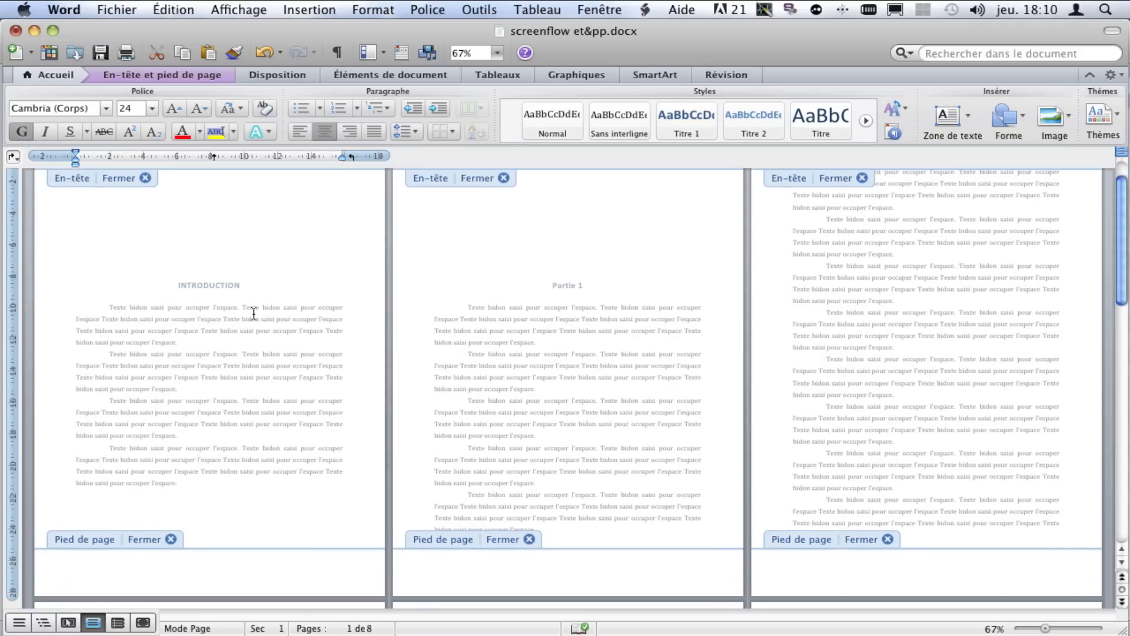
left_click(225, 576)
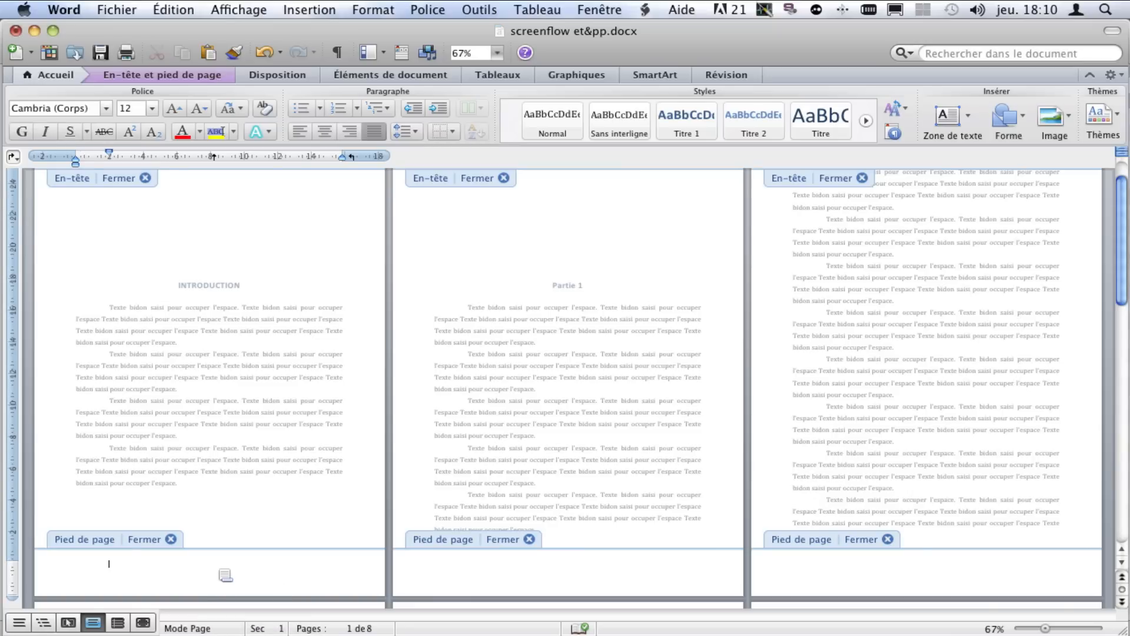
type("Page")
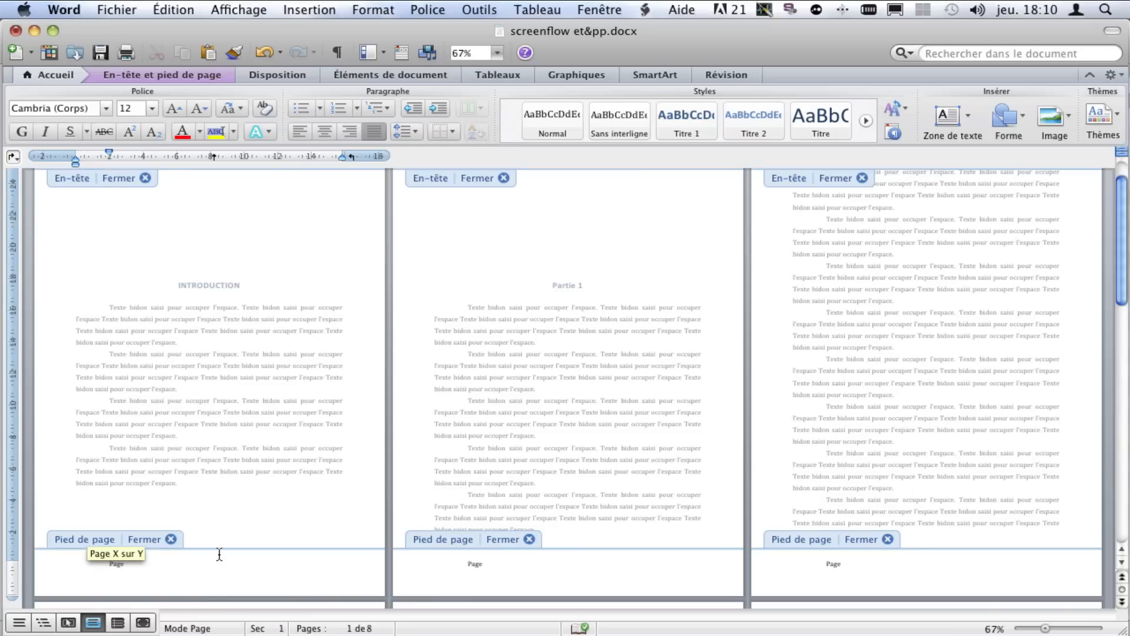
key("Return")
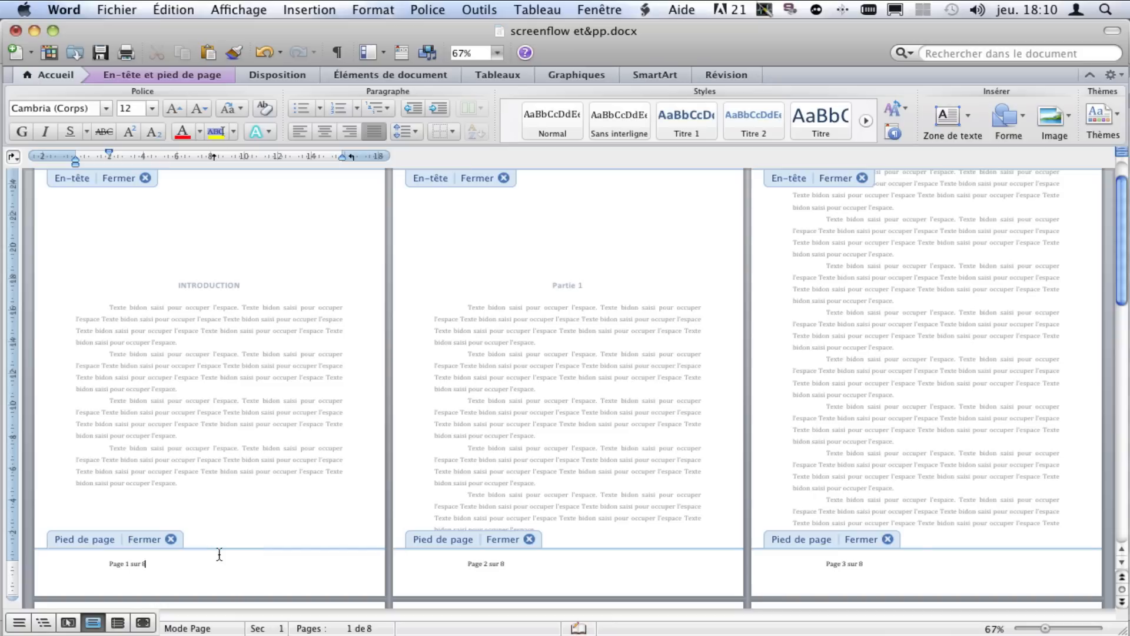
Step: Format the footer page numbering as 24 pt, red and bold, centred with no first-line indent, and close the footer
left_click(44, 566)
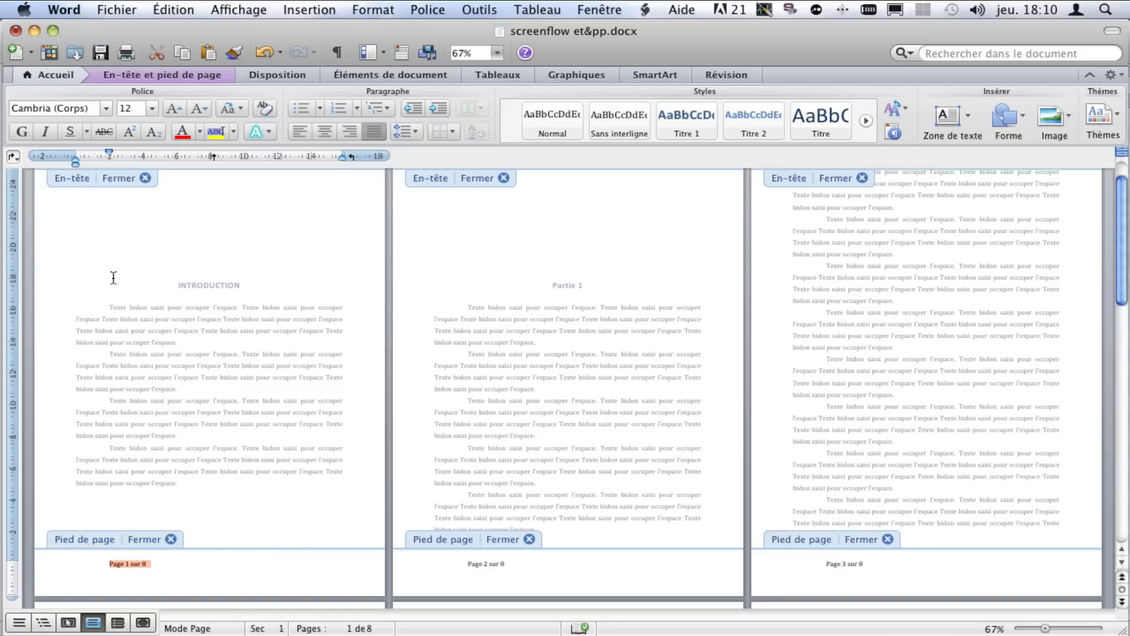
left_click_drag(111, 155, 75, 155)
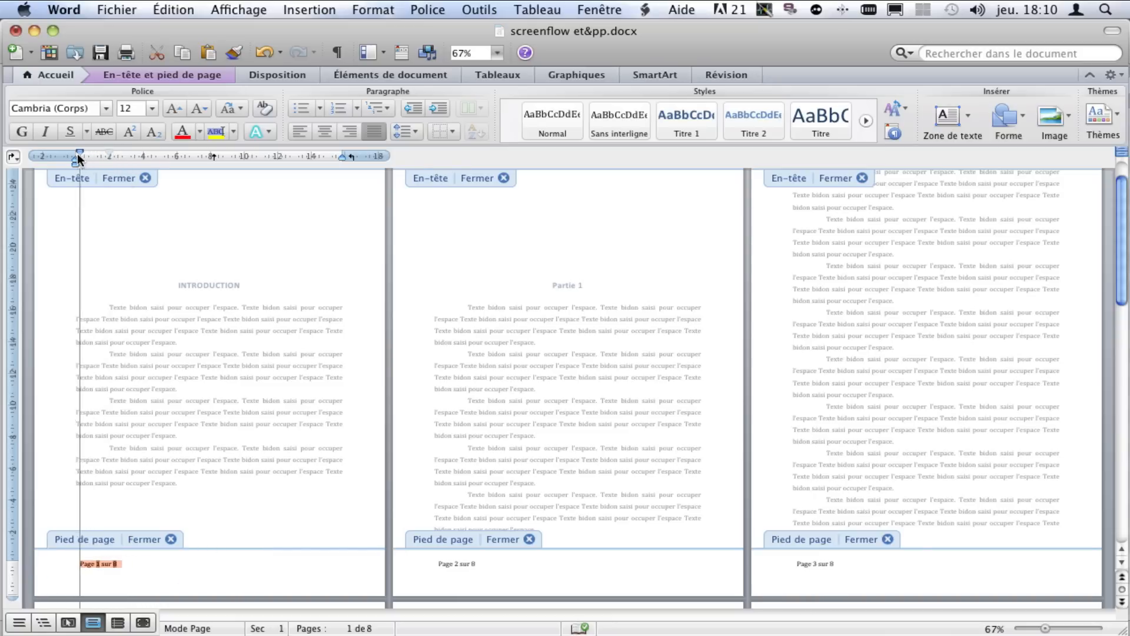
left_click(325, 132)
left_click(183, 131)
left_click(22, 131)
left_click(151, 109)
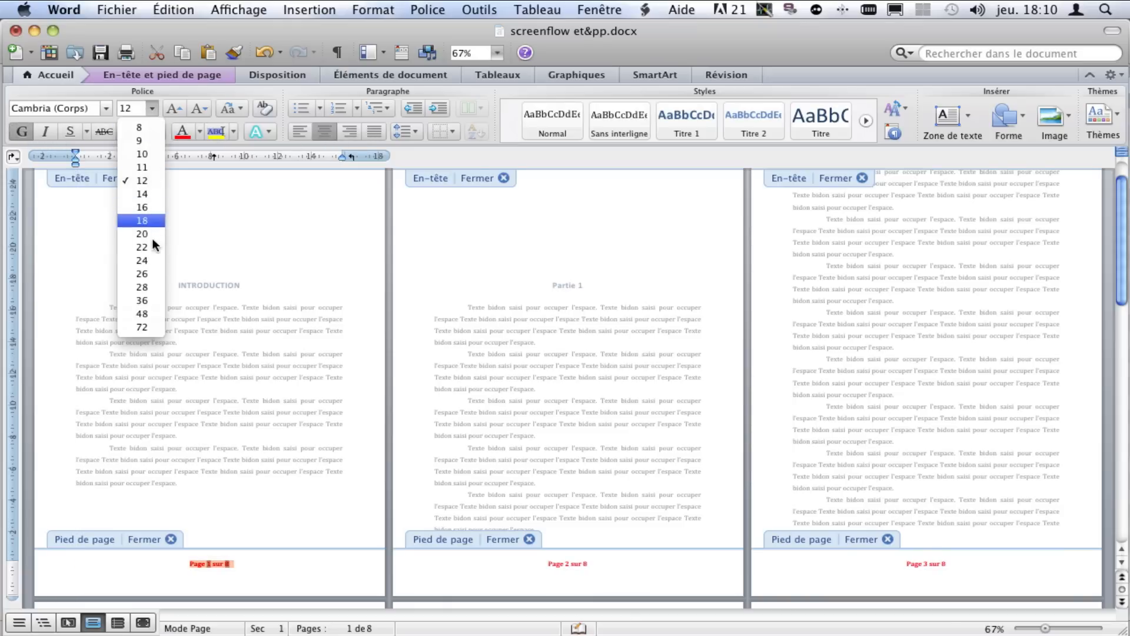
left_click(144, 261)
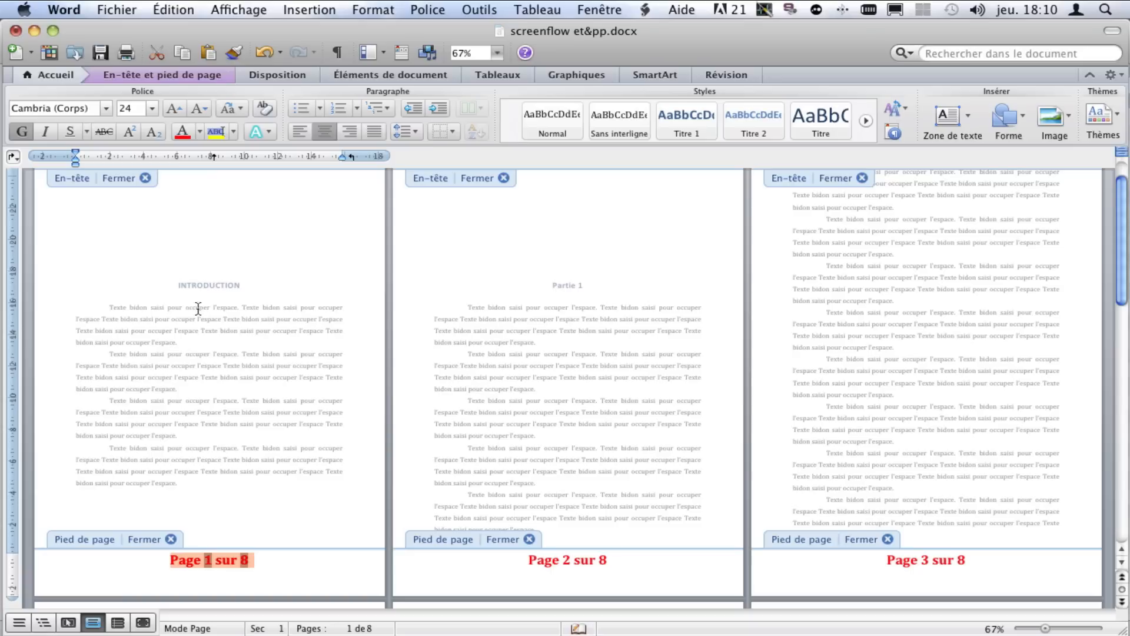
left_click(225, 557)
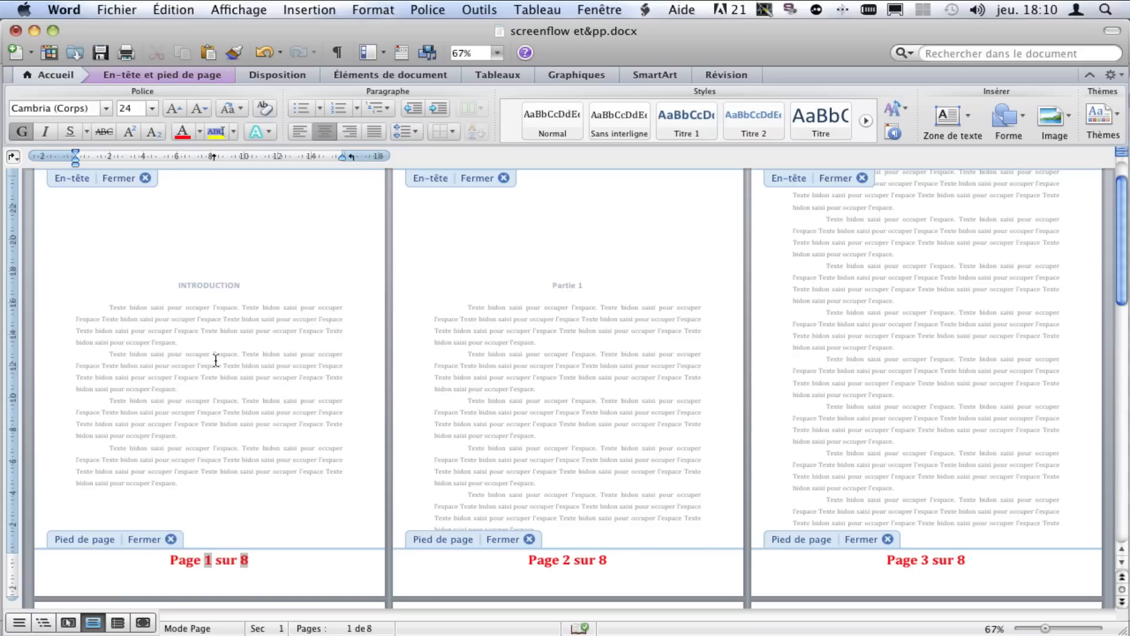
left_click(147, 540)
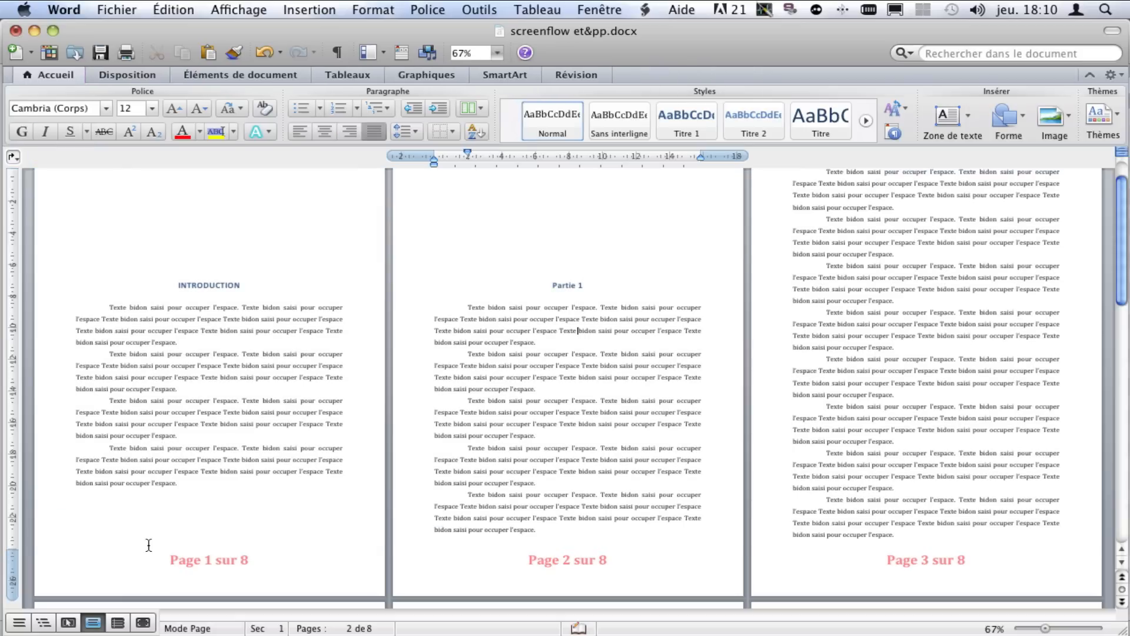
Step: Review the header title and footer page numbering across the pages, briefly reopening the header area and returning to the body text
scroll(231, 493, "up", 2)
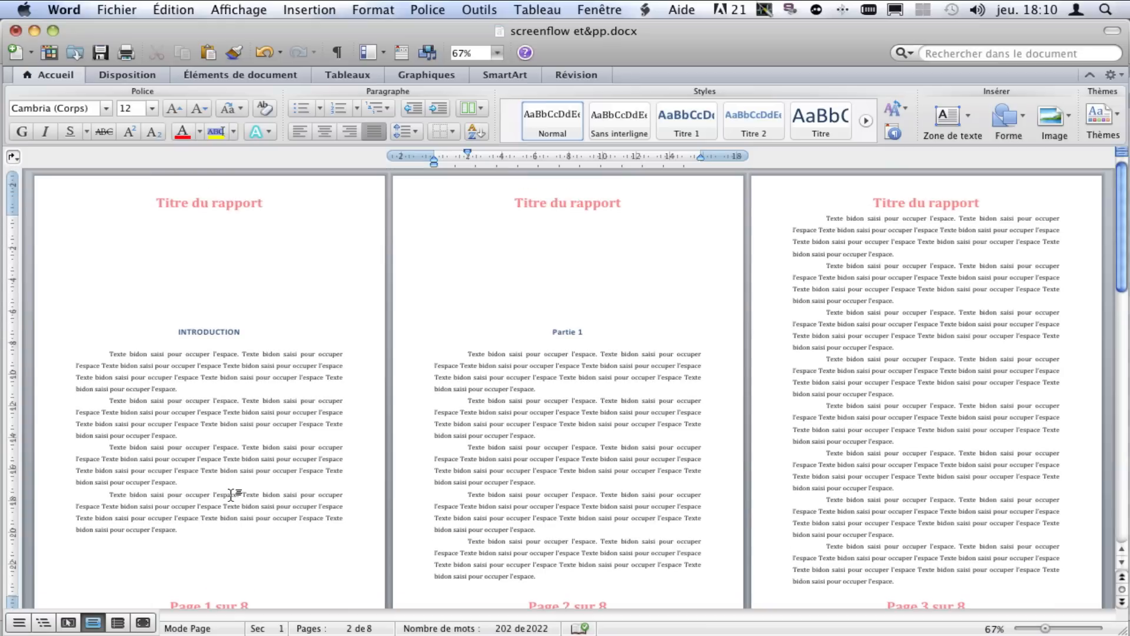
scroll(231, 494, "down", 3)
scroll(230, 494, "down", 1)
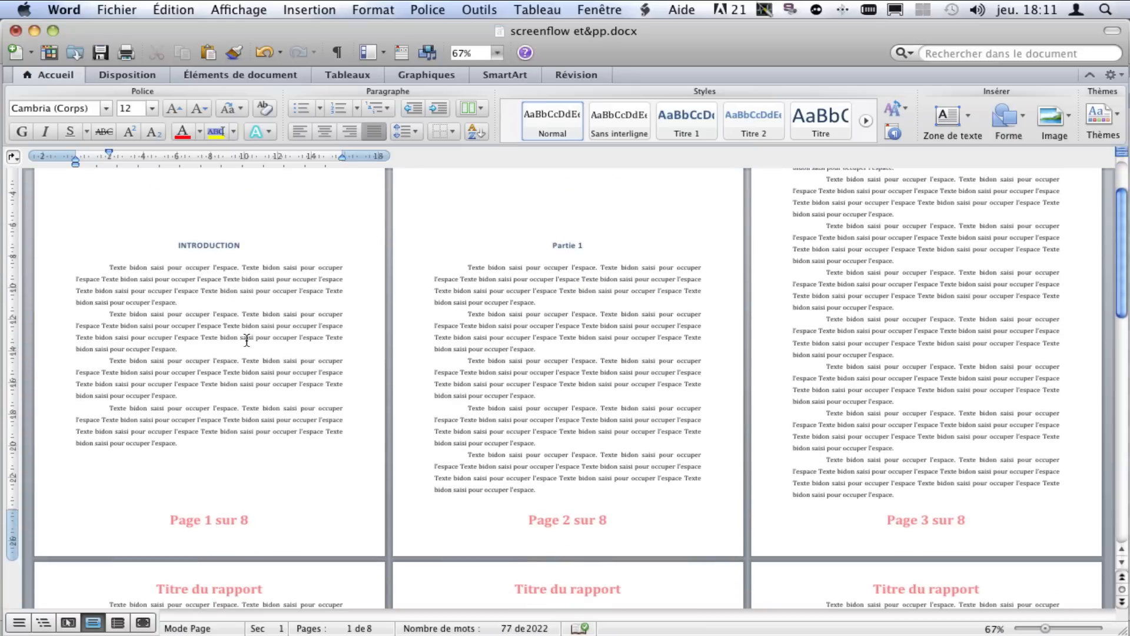
scroll(246, 340, "up", 3)
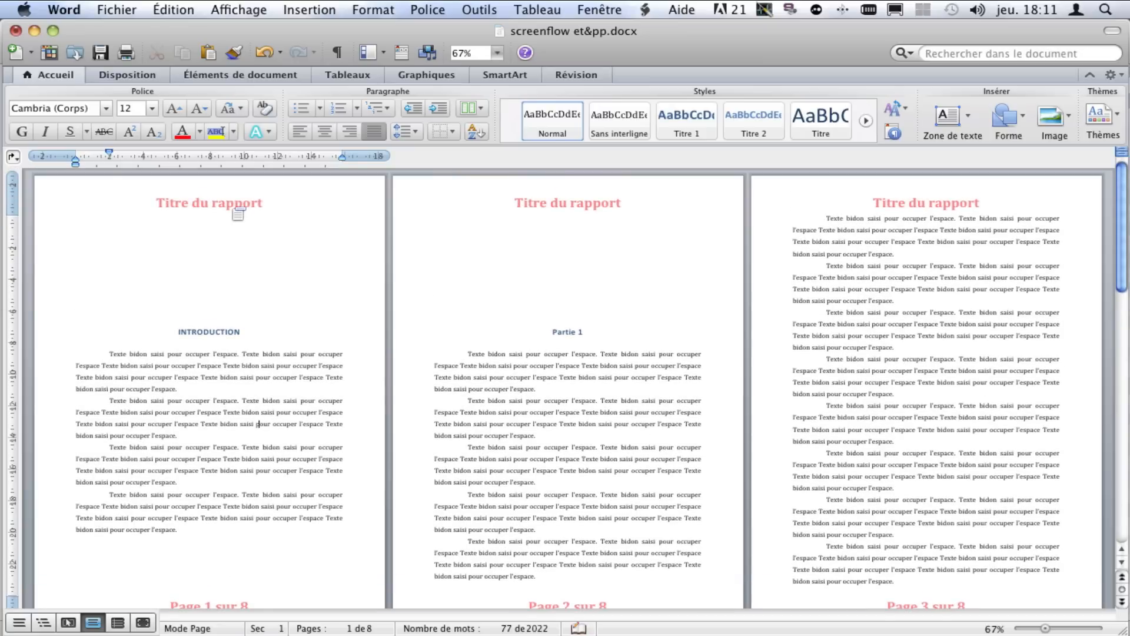
double_click(227, 208)
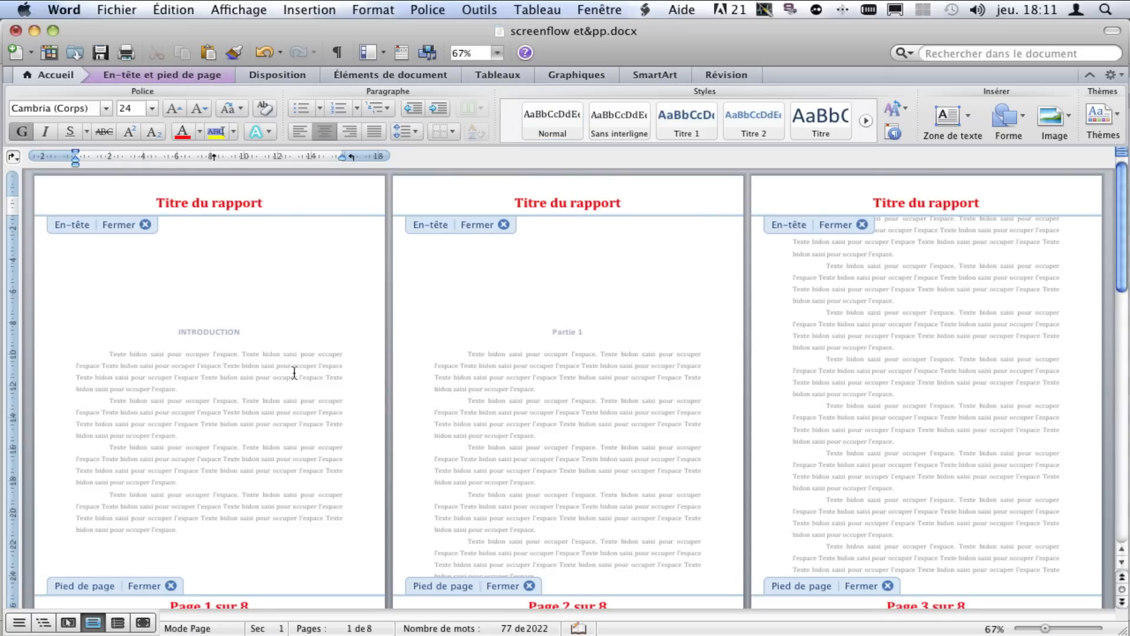
double_click(257, 390)
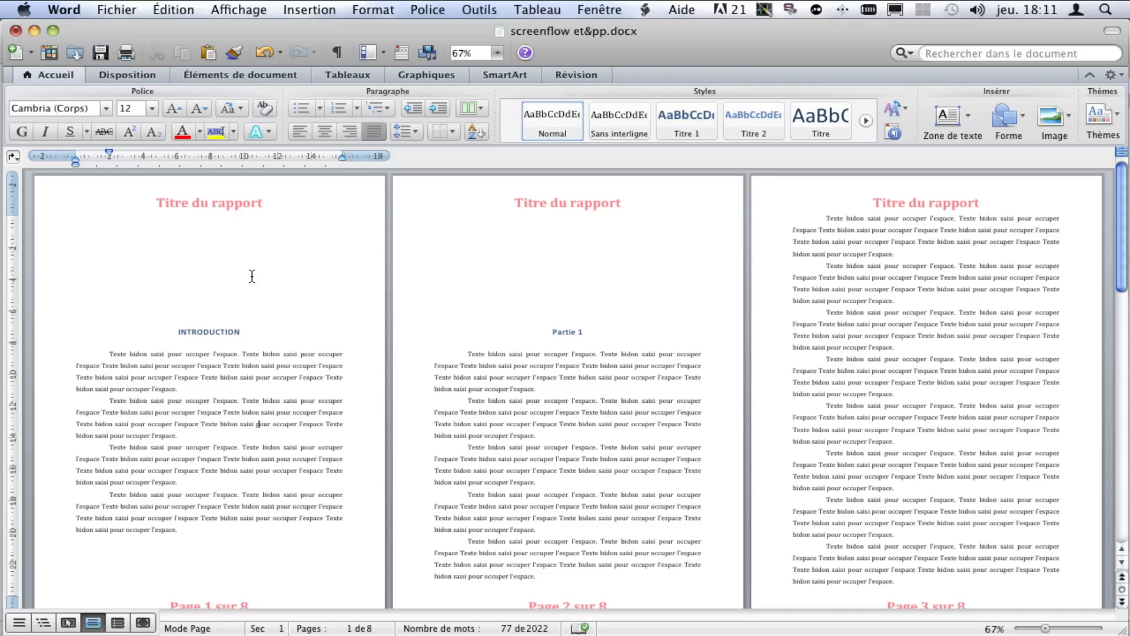
scroll(252, 277, "down", 5)
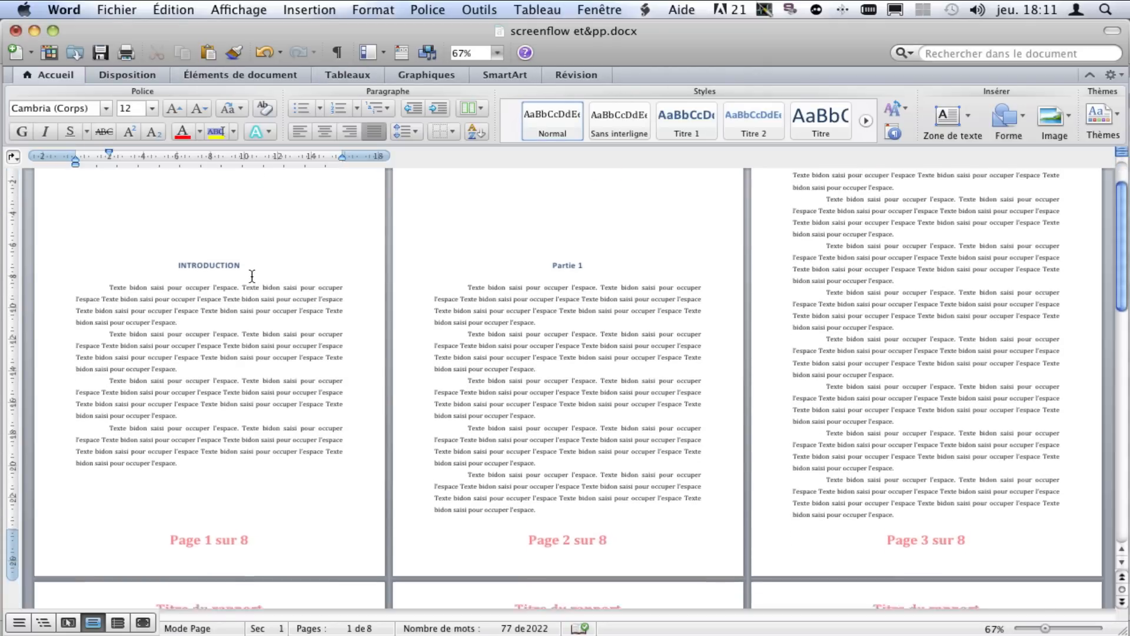
scroll(251, 276, "down", 10)
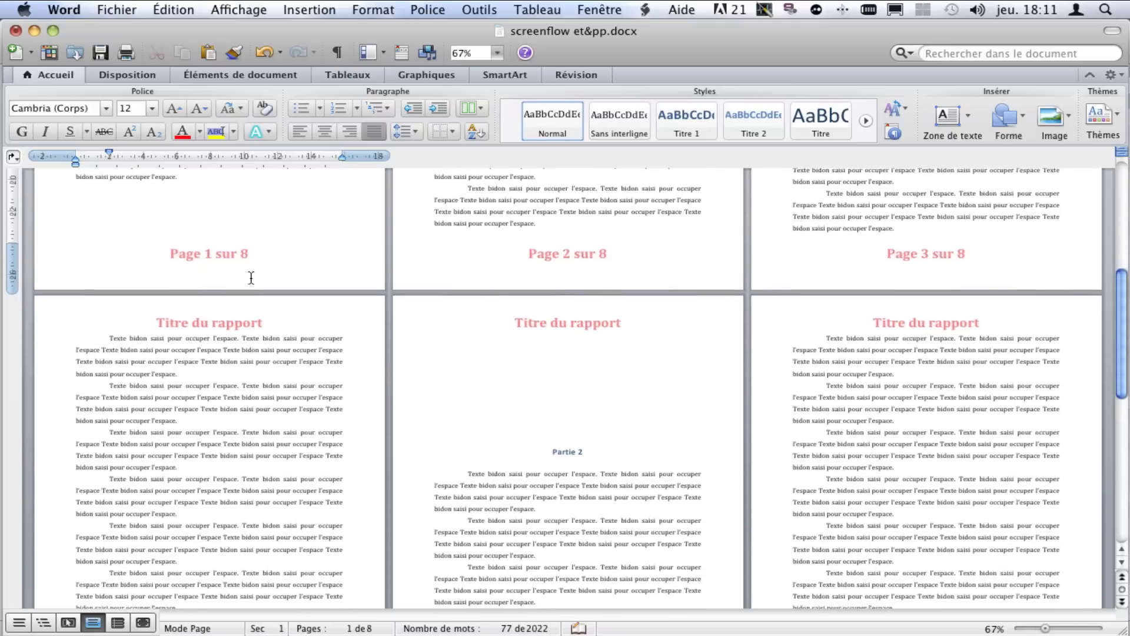
scroll(257, 284, "up", 13)
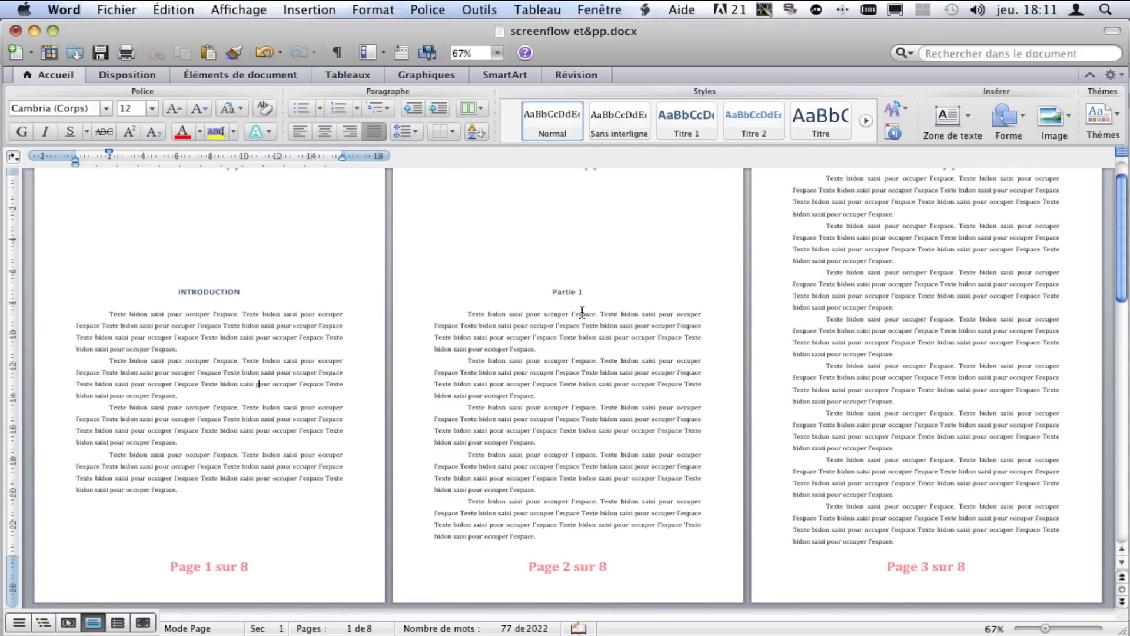
scroll(576, 305, "up", 2)
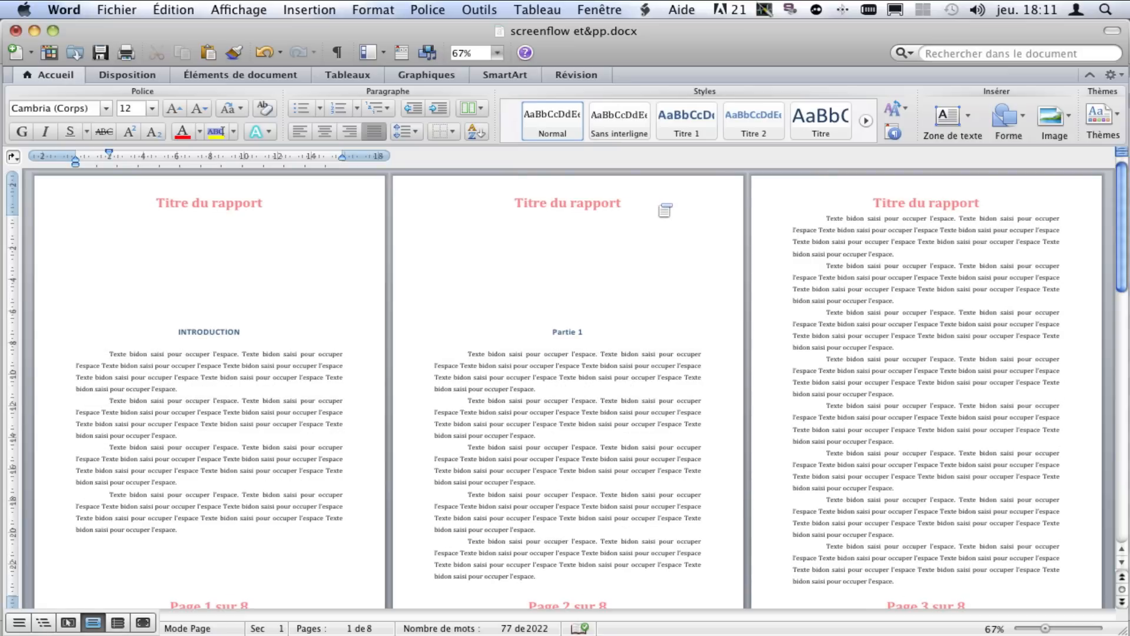
scroll(730, 282, "down", 15)
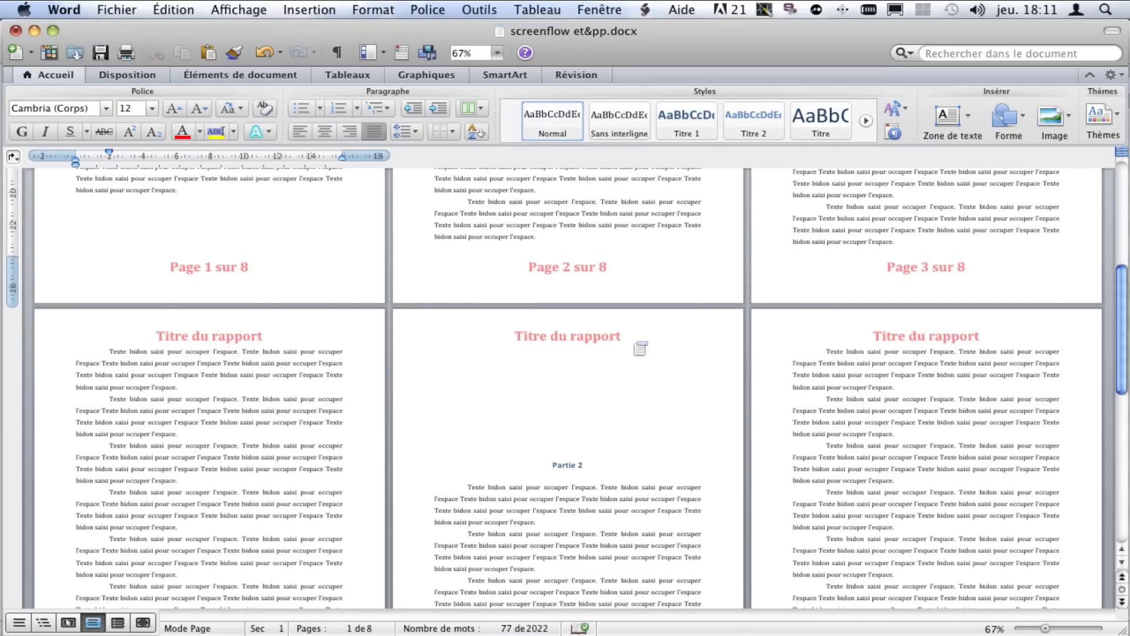
scroll(660, 419, "up", 15)
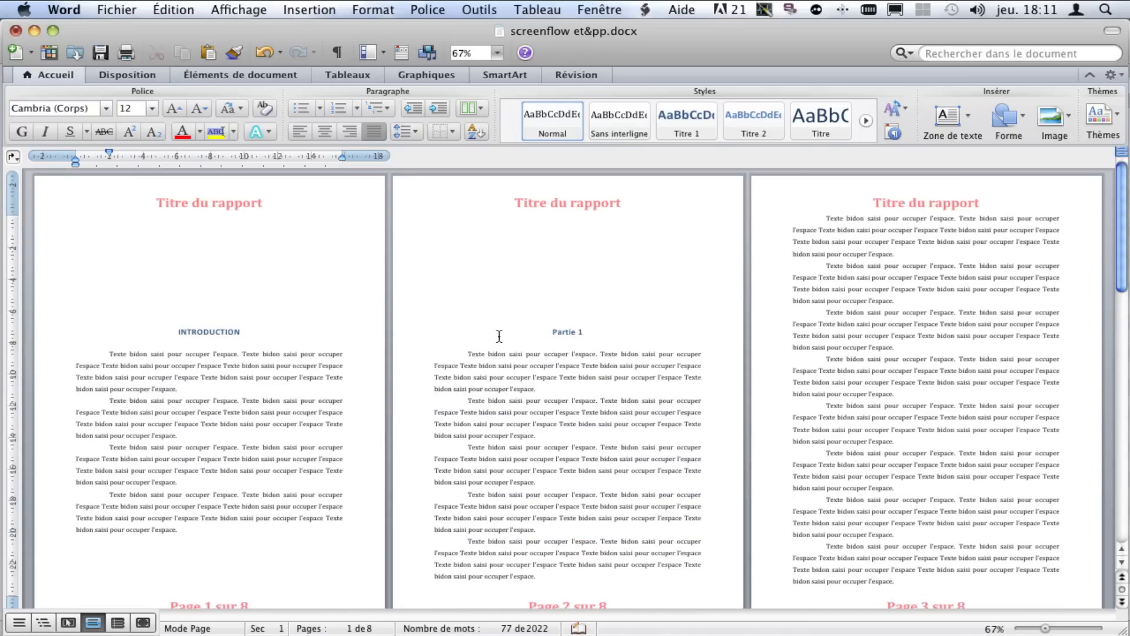
Step: Insert a continuous section break just before the "Partie 1" heading
left_click(554, 333)
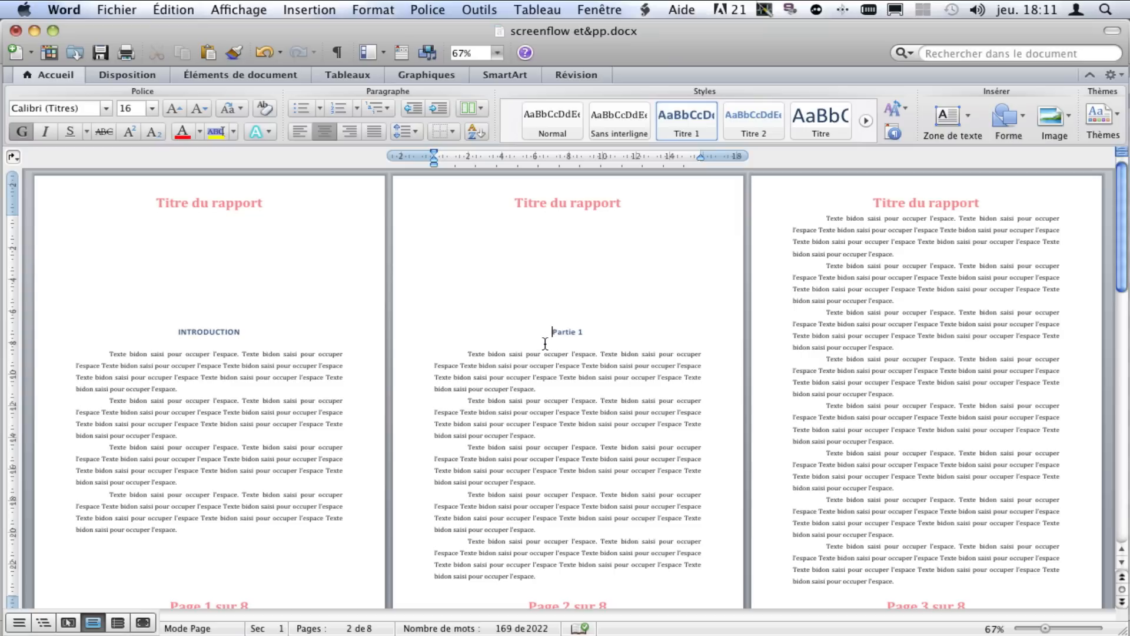
left_click(305, 12)
mouse_move(329, 31)
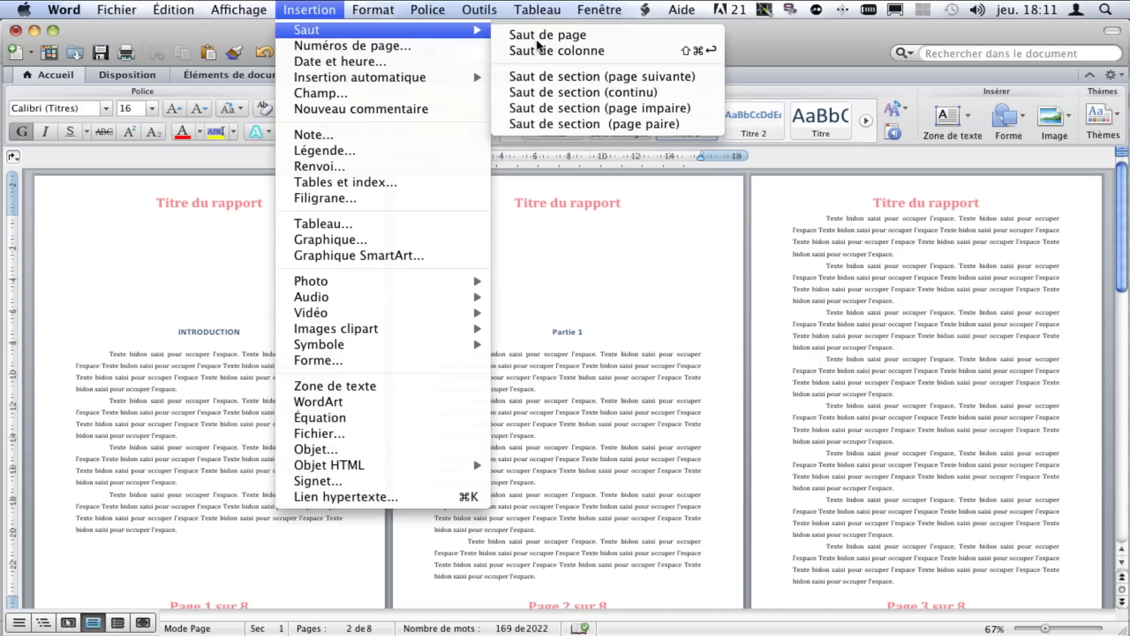
left_click(670, 92)
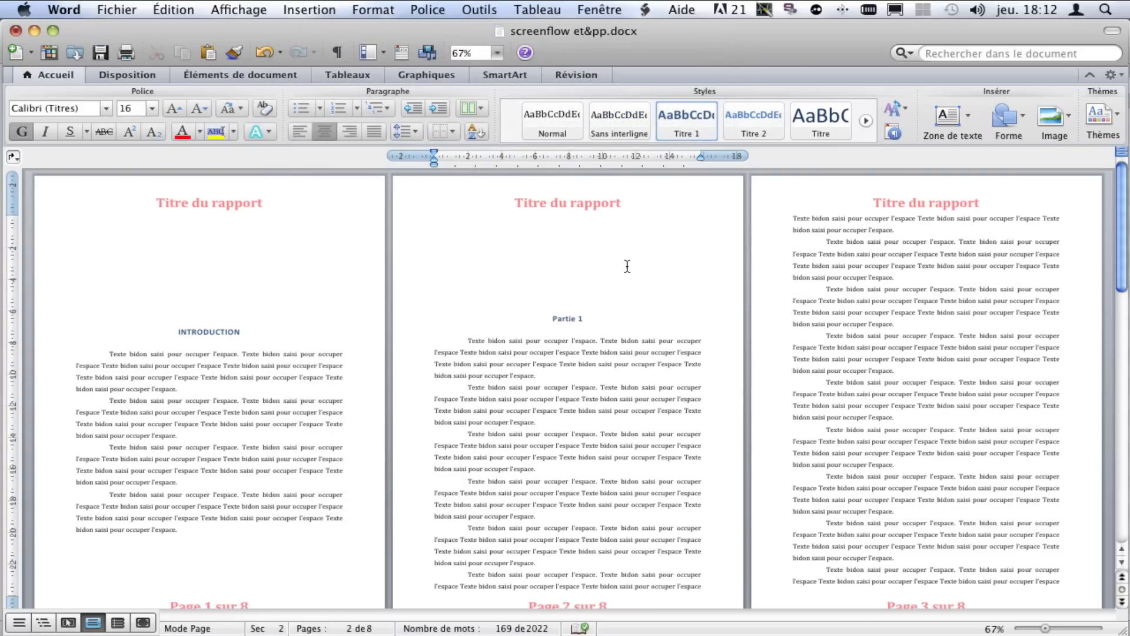
Step: Insert a continuous section break just before the "Partie 2" heading
scroll(627, 267, "down", 10)
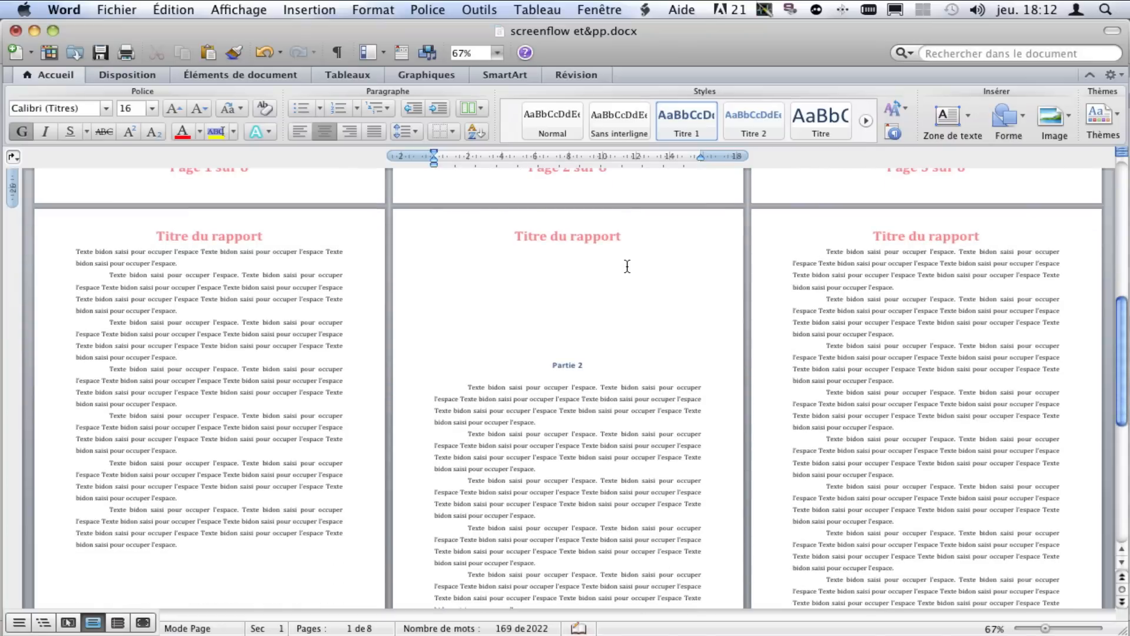
left_click(552, 368)
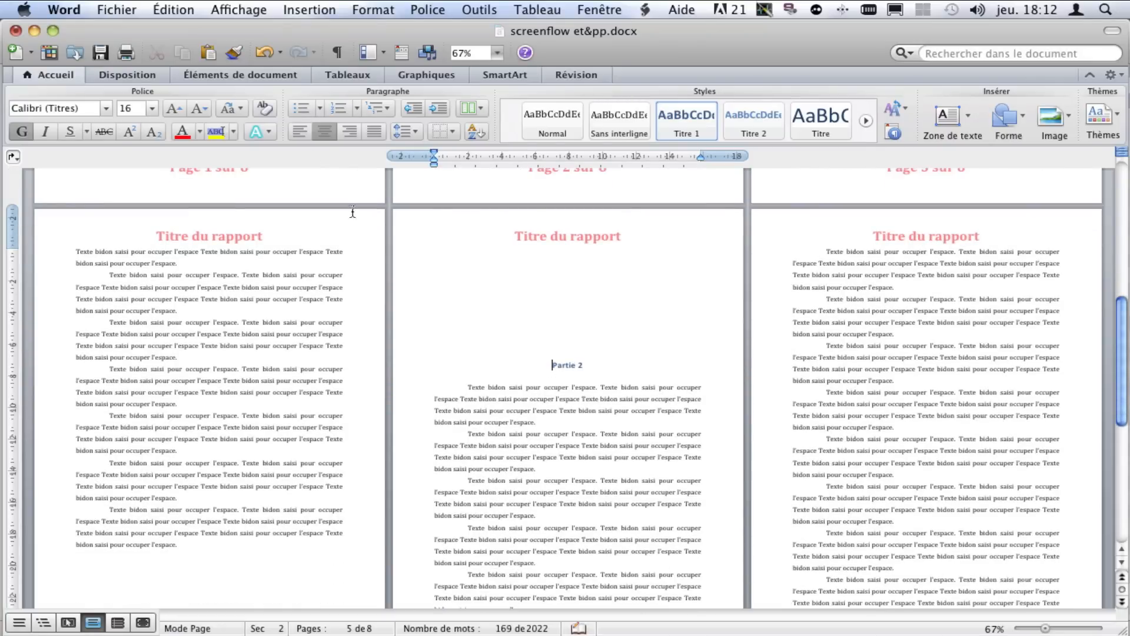
left_click(305, 12)
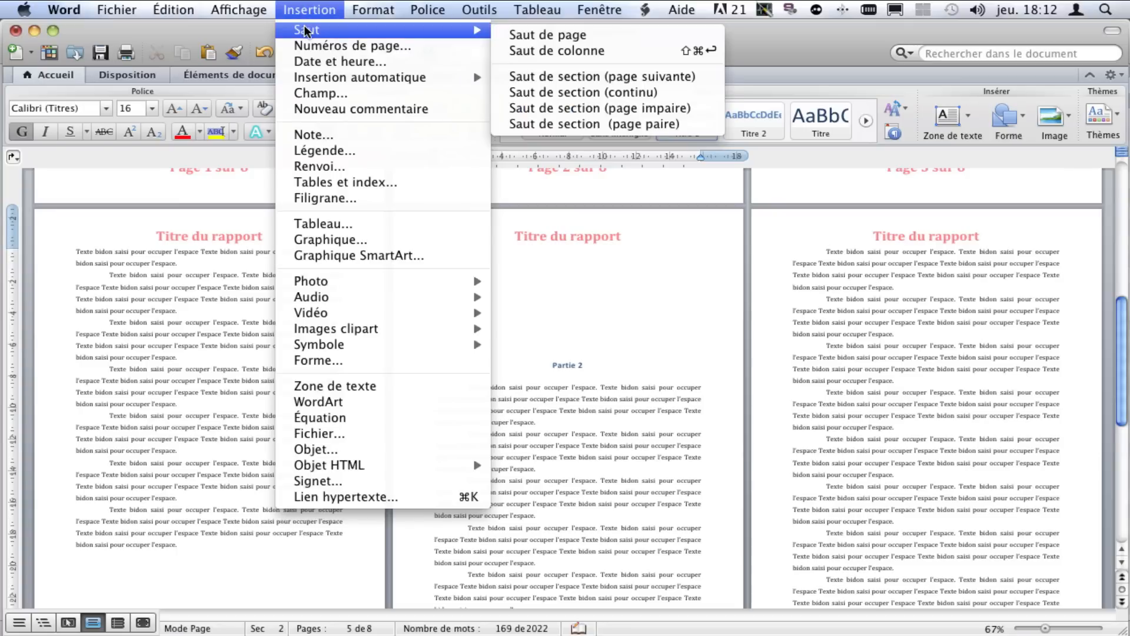
left_click(696, 91)
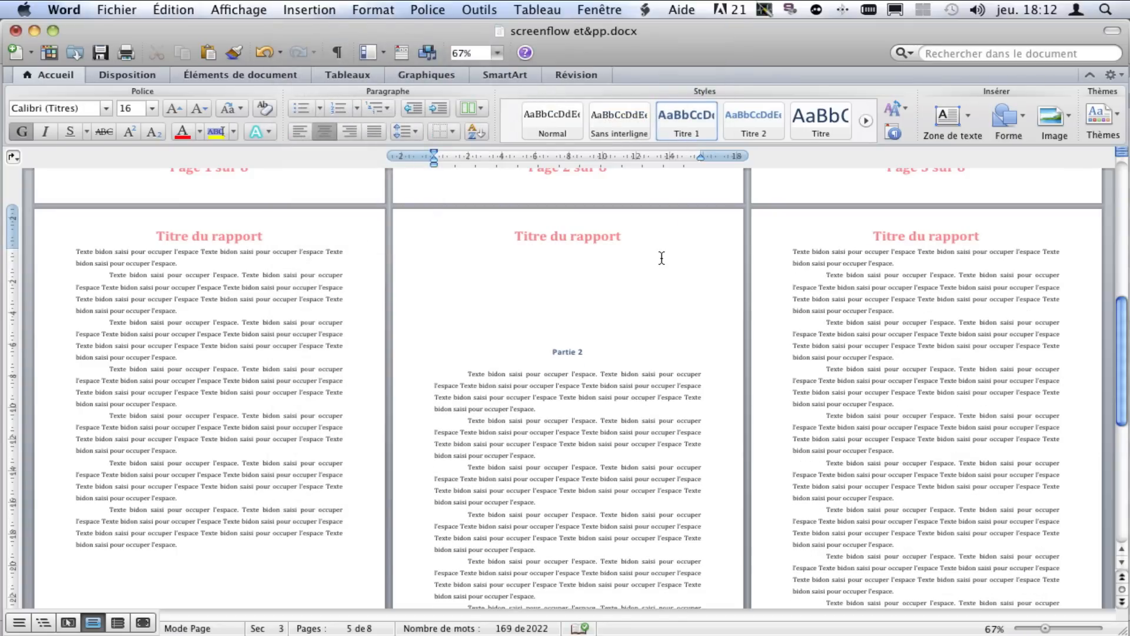
Step: Insert a continuous section break just before the "CONCLUSION" heading
scroll(662, 257, "down", 5)
scroll(662, 257, "down", 5)
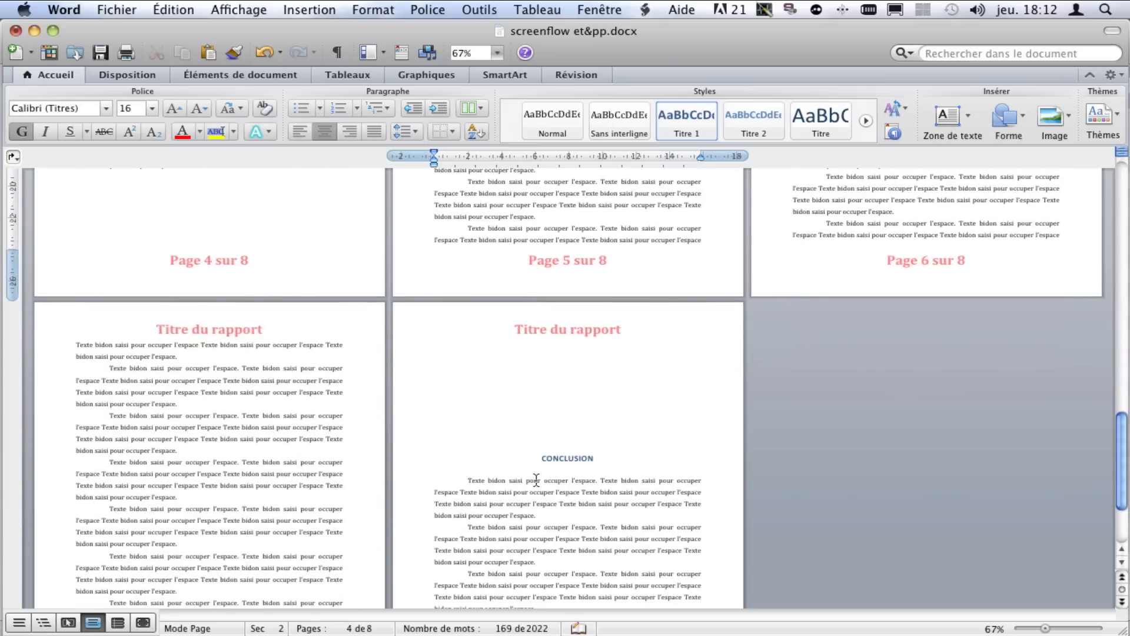
left_click(538, 461)
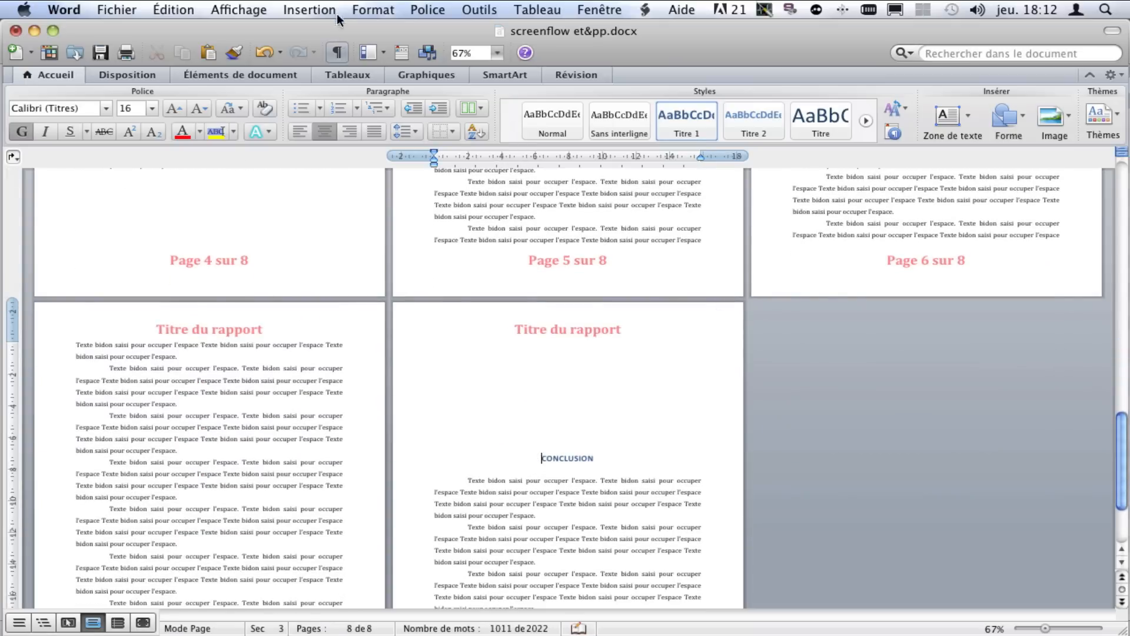
left_click(315, 8)
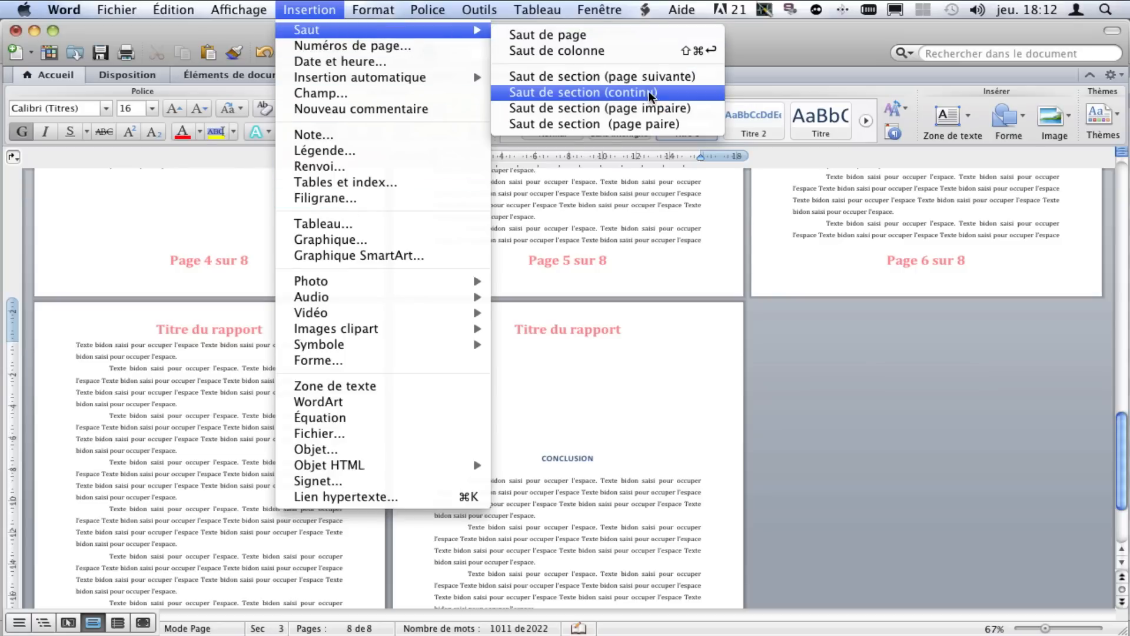
left_click(652, 95)
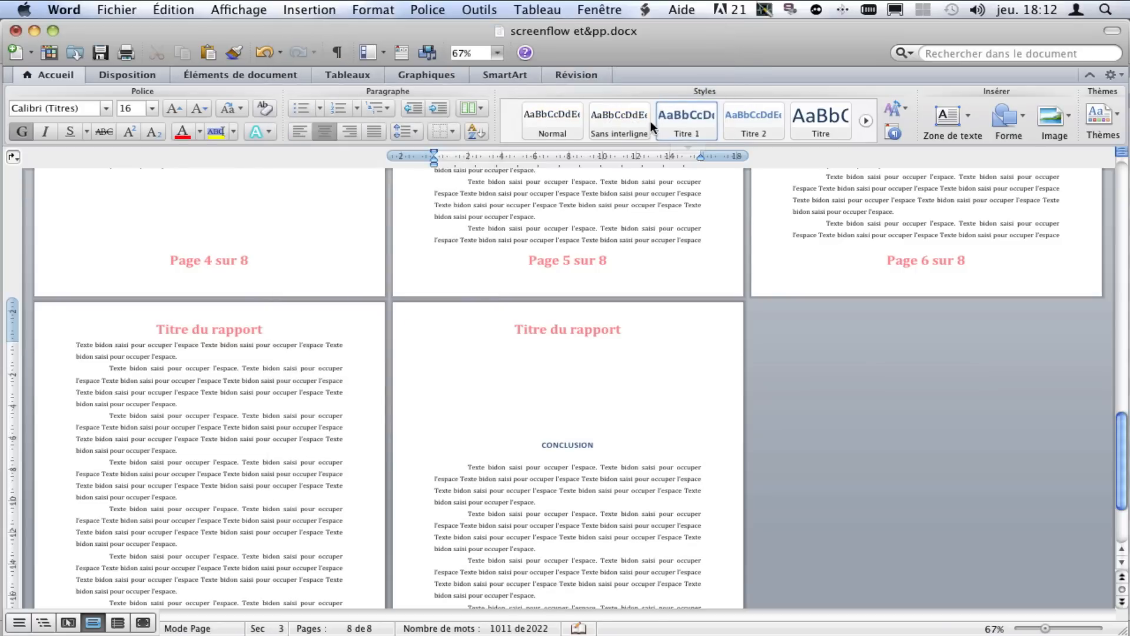
scroll(648, 292, "up", 15)
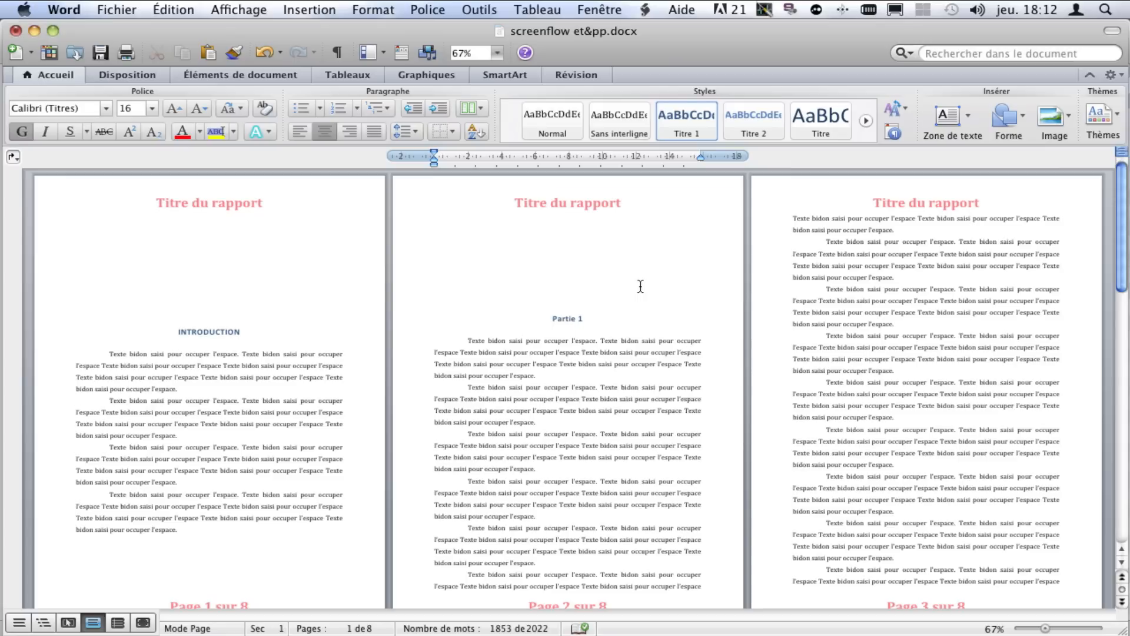
scroll(640, 286, "down", 10)
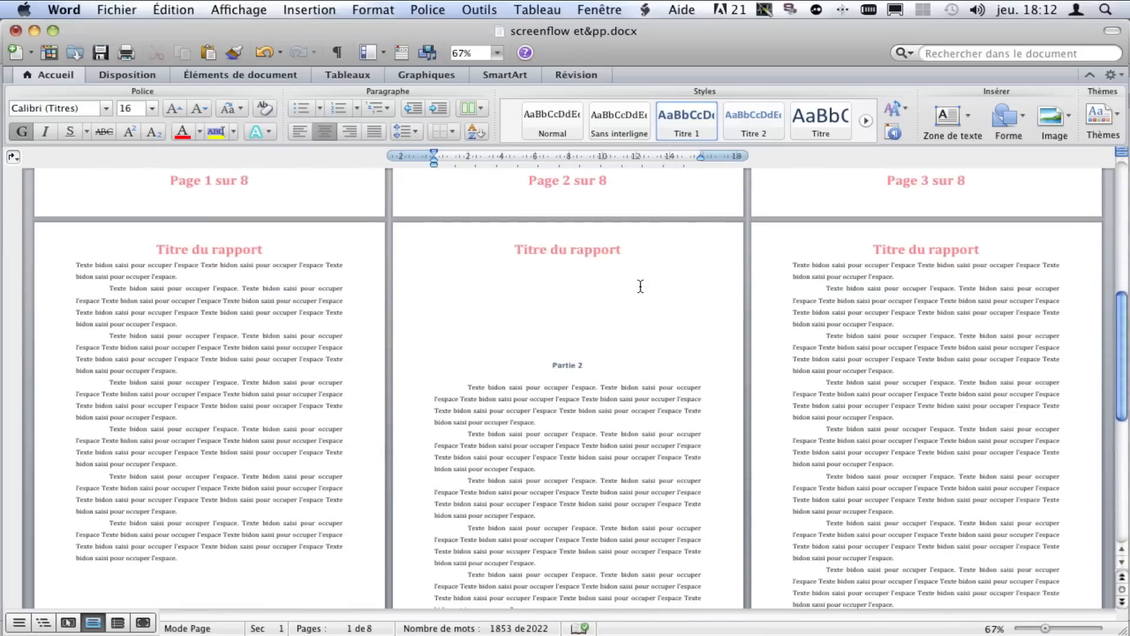
scroll(641, 286, "down", 10)
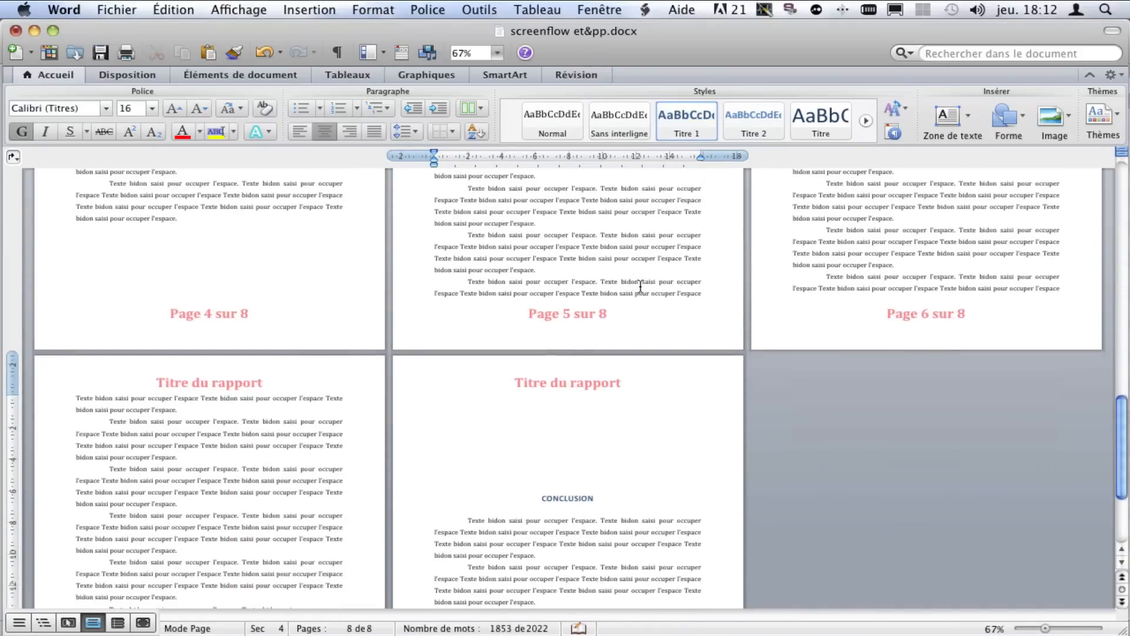
Step: Open the header on the "Partie 1" page and unlink the section 2 header from the previous section
scroll(641, 286, "up", 20)
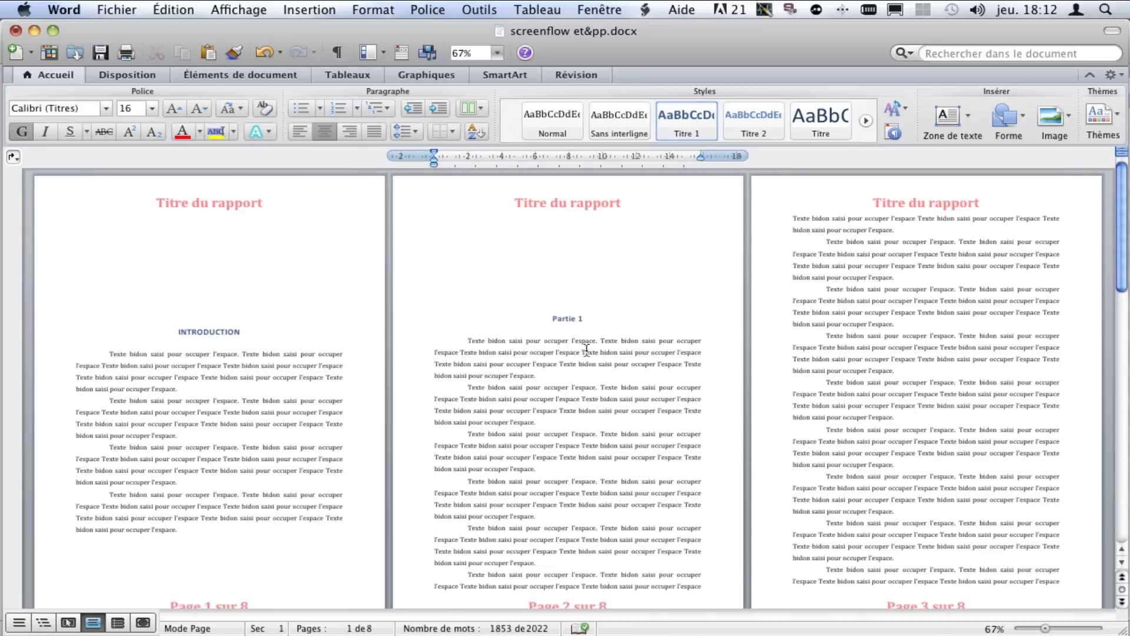
double_click(573, 206)
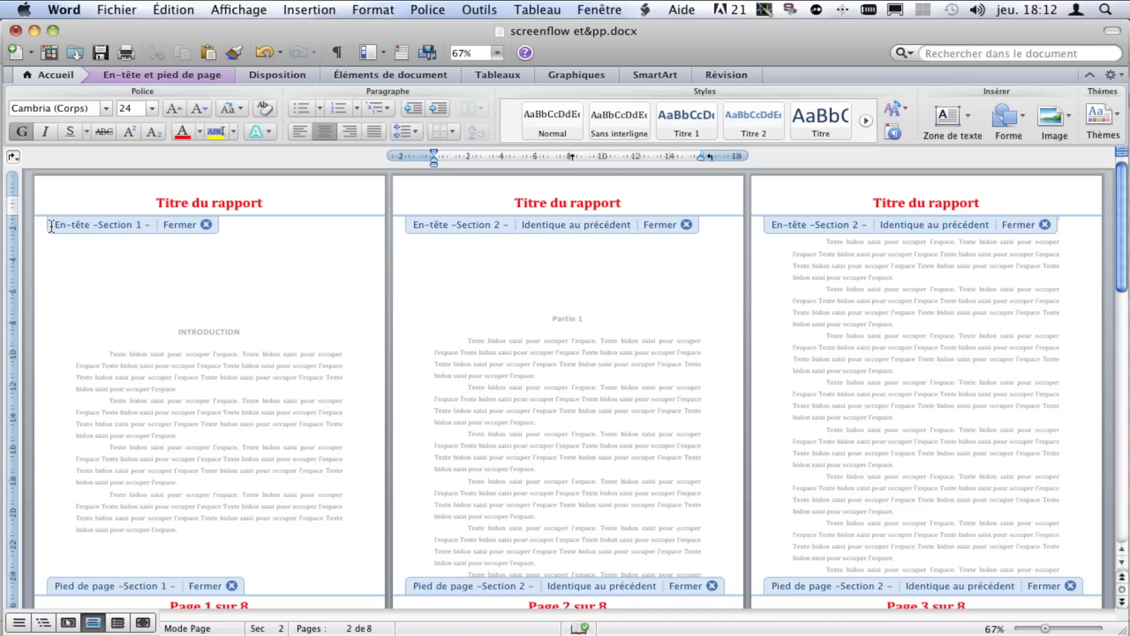
left_click(187, 201)
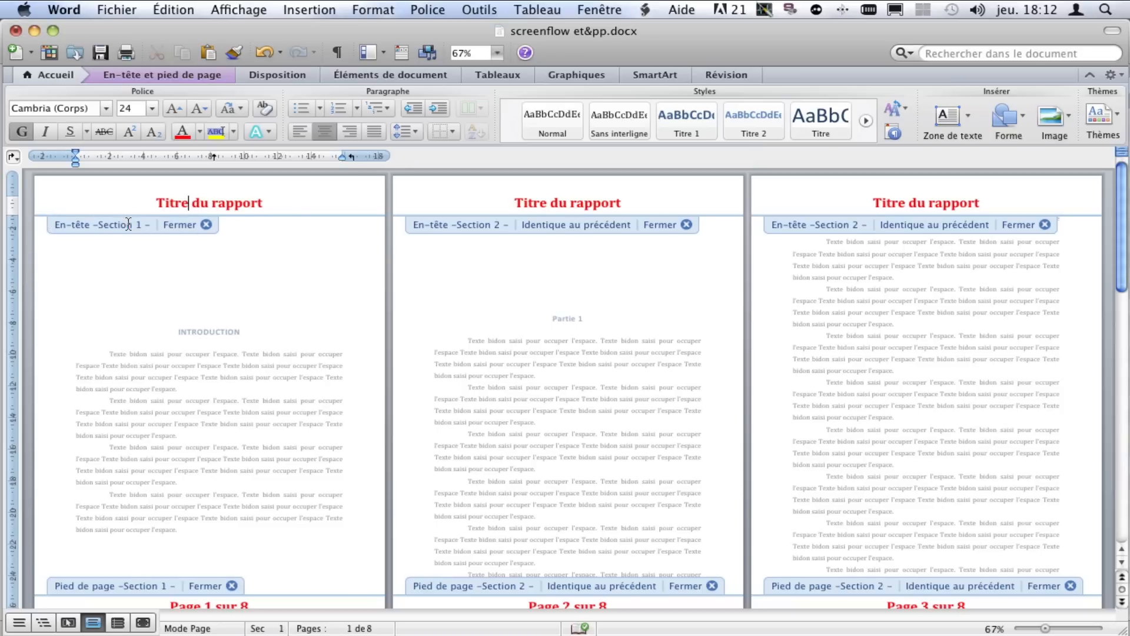
left_click(593, 203)
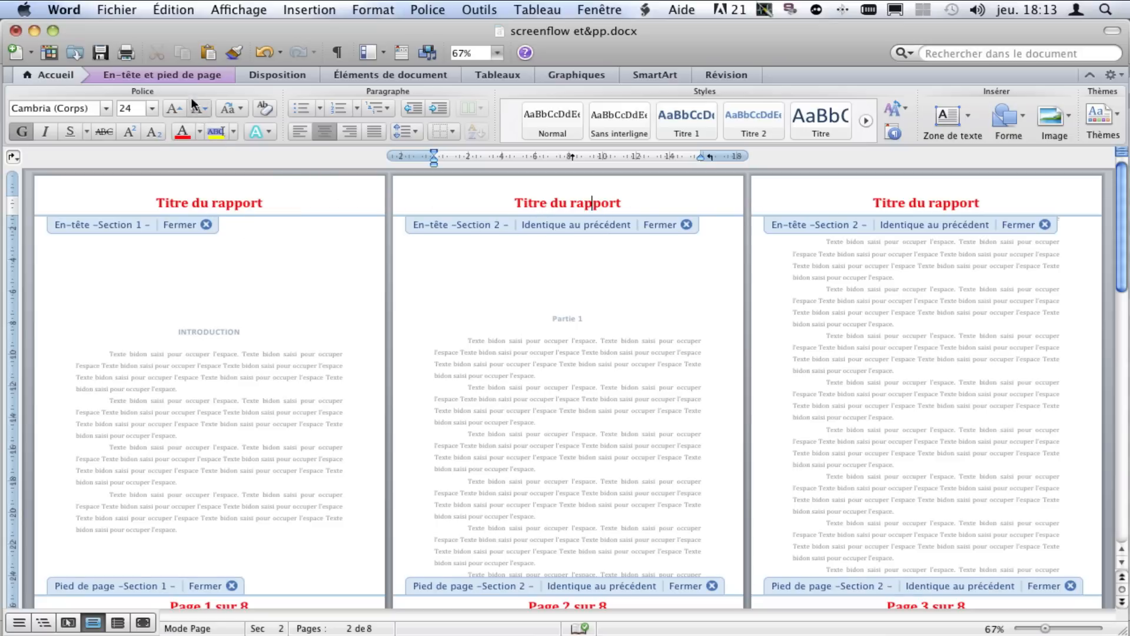
left_click(169, 74)
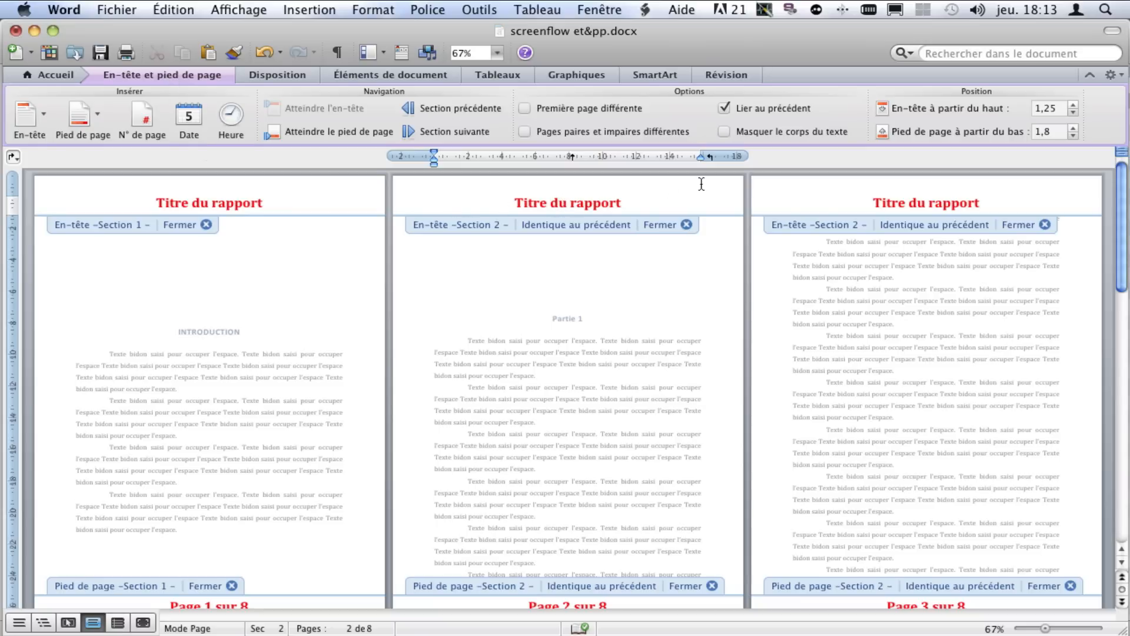
left_click(724, 106)
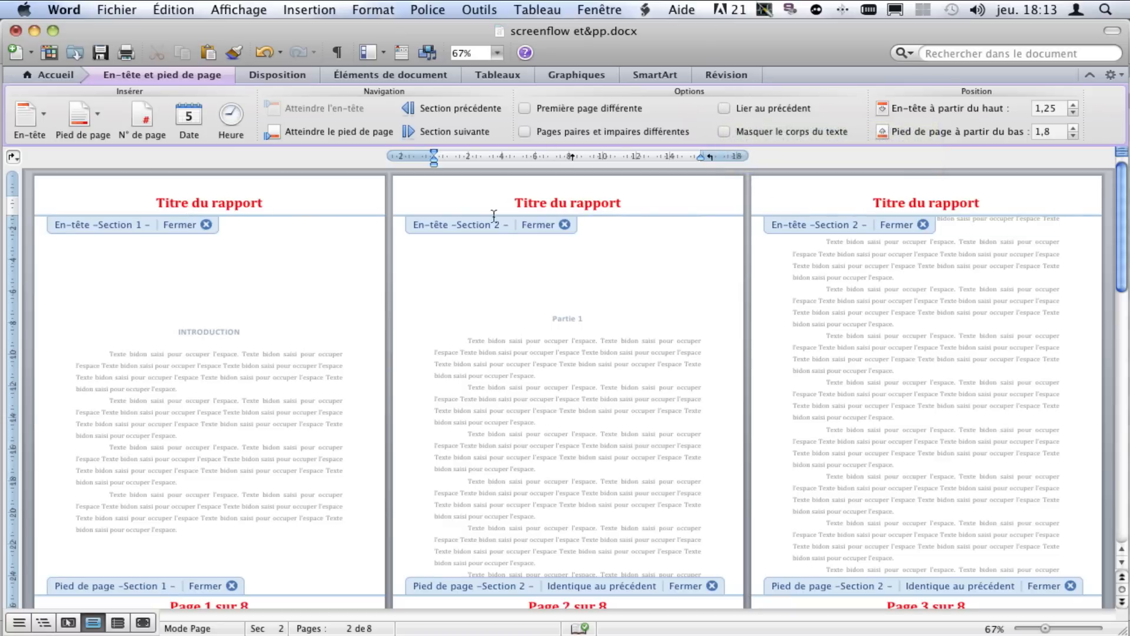
Step: Append "– Partie 1" to the report title in the section 2 header
left_click(651, 208)
type("- Pa")
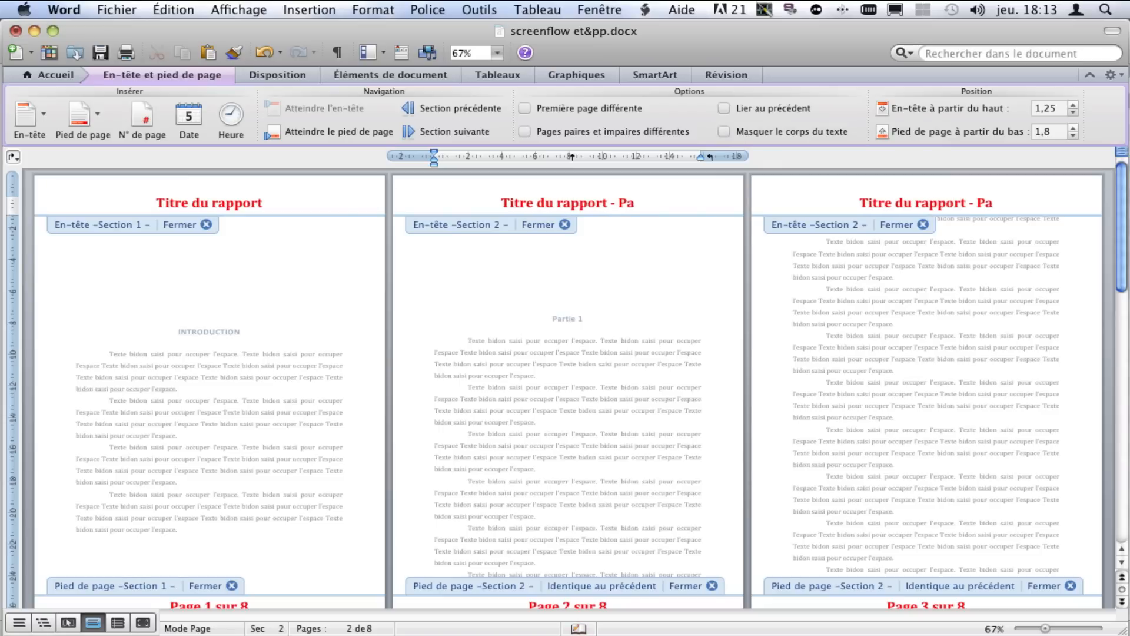
type("rtie 1")
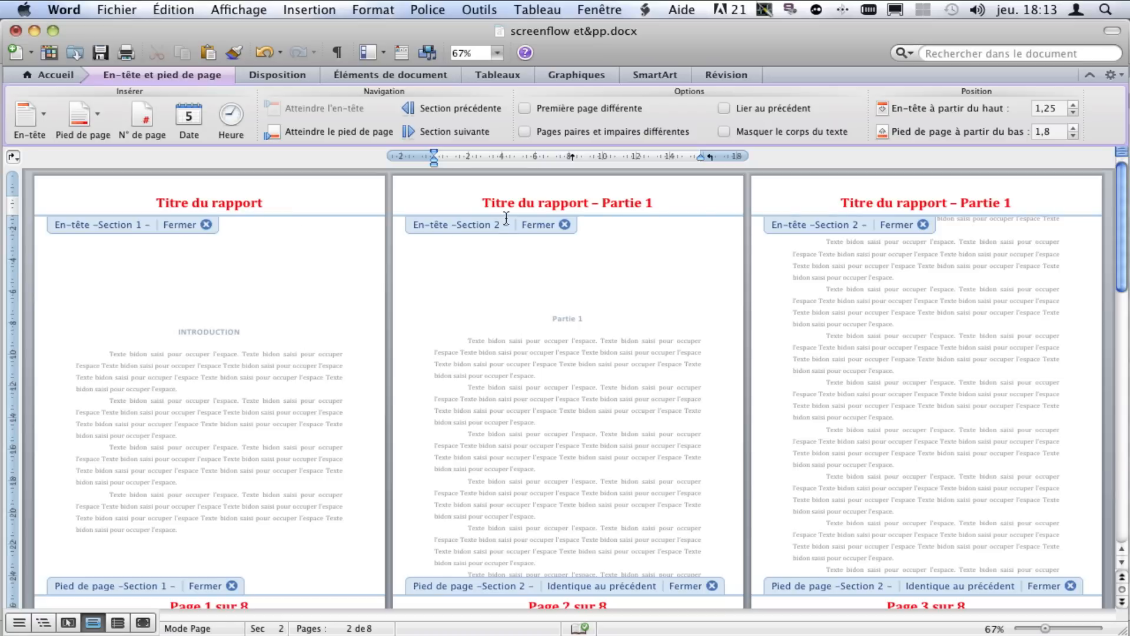
Step: Unlink the section 3 header from the previous section and change its title ending to "Partie 2"
scroll(551, 223, "down", 5)
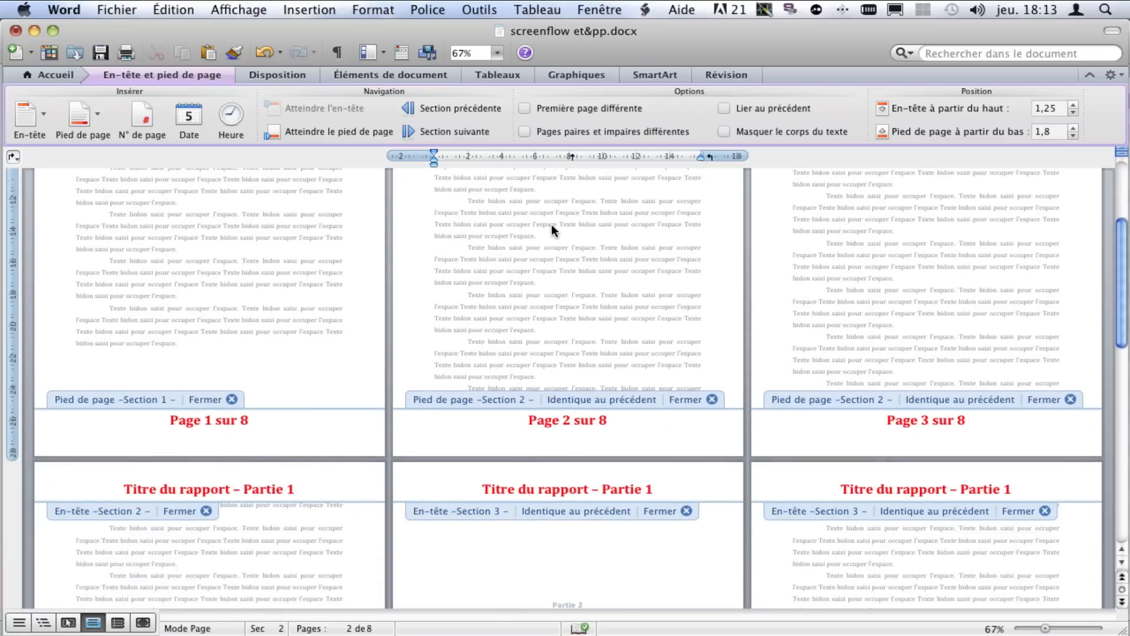
scroll(552, 227, "down", 6)
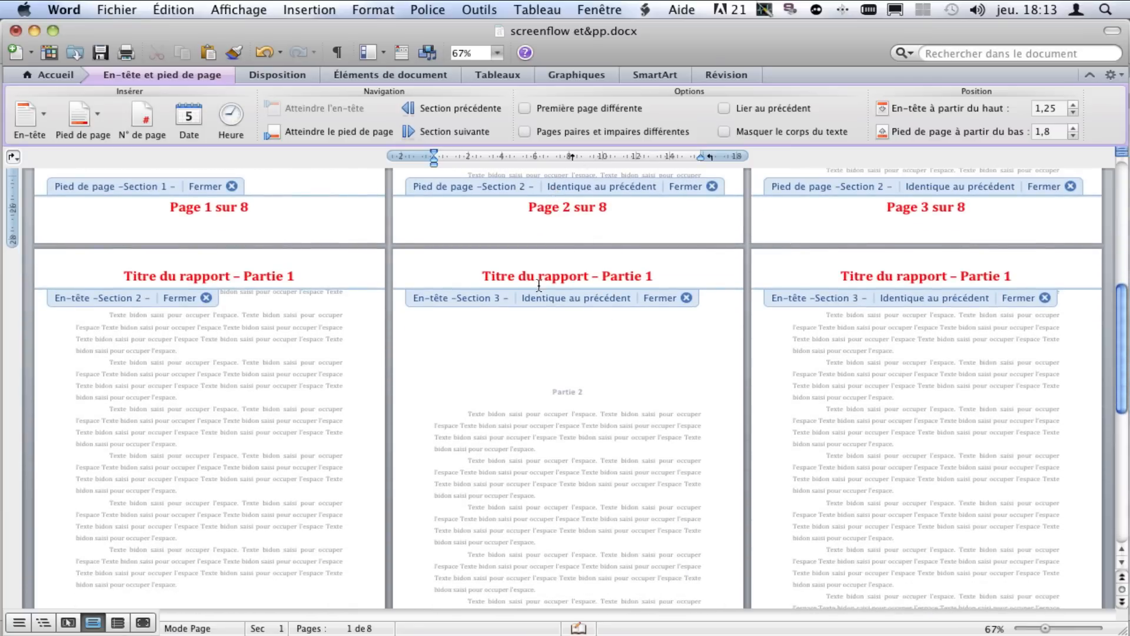
left_click(539, 281)
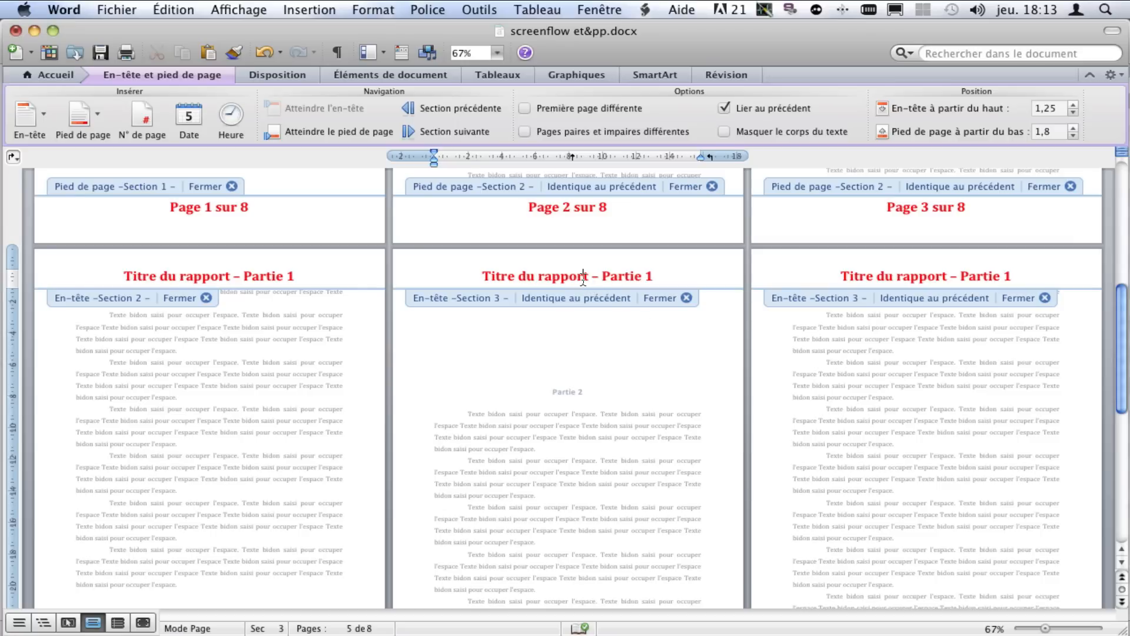
left_click(725, 109)
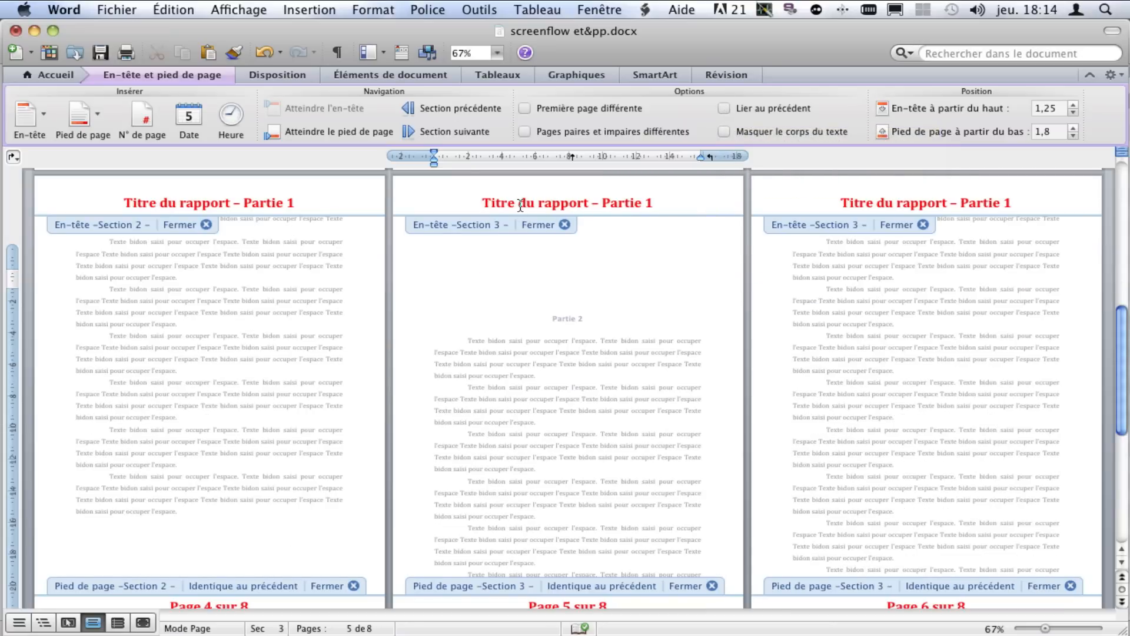
left_click(479, 204)
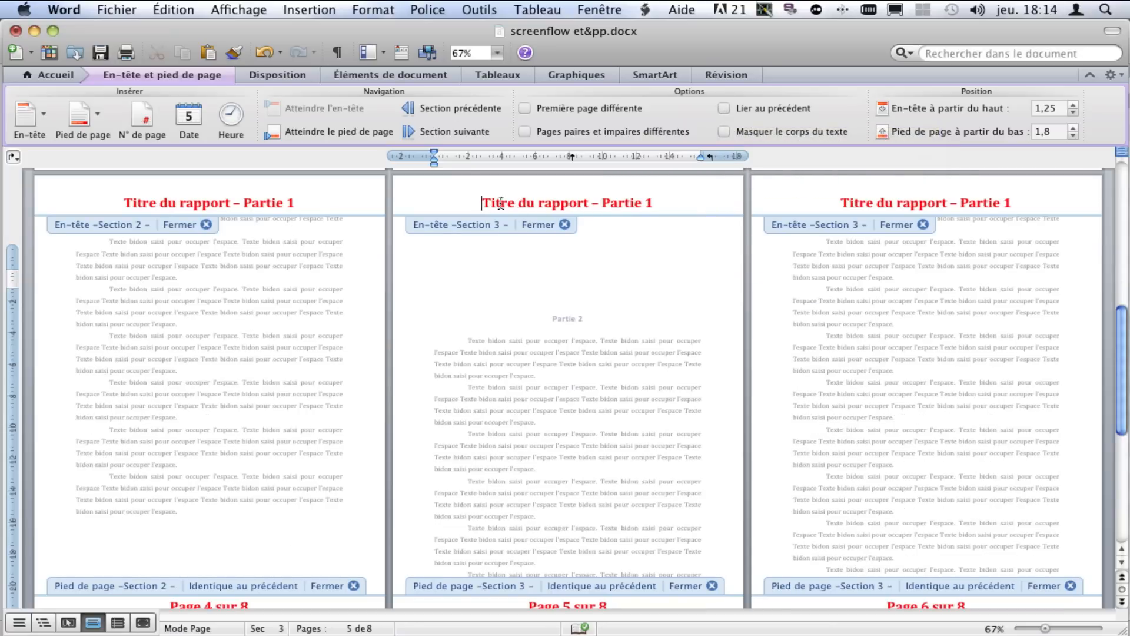
double_click(648, 203)
type("2")
Step: Unlink the section 4 header from the previous section and replace its part label with "Conclusion"
scroll(591, 296, "down", 10)
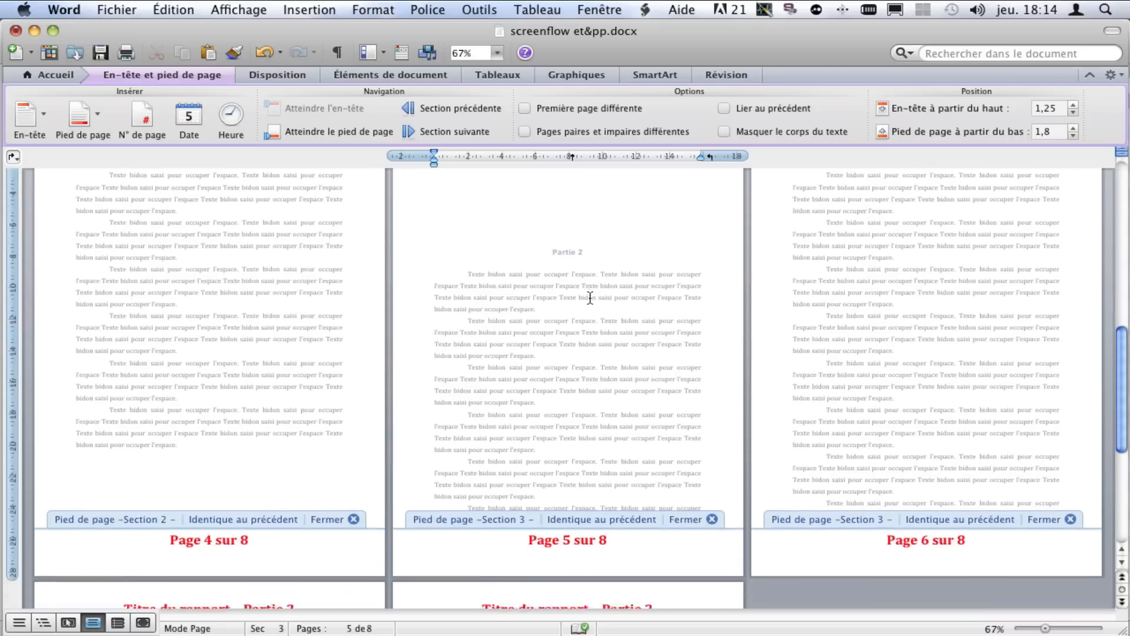
scroll(590, 300, "down", 3)
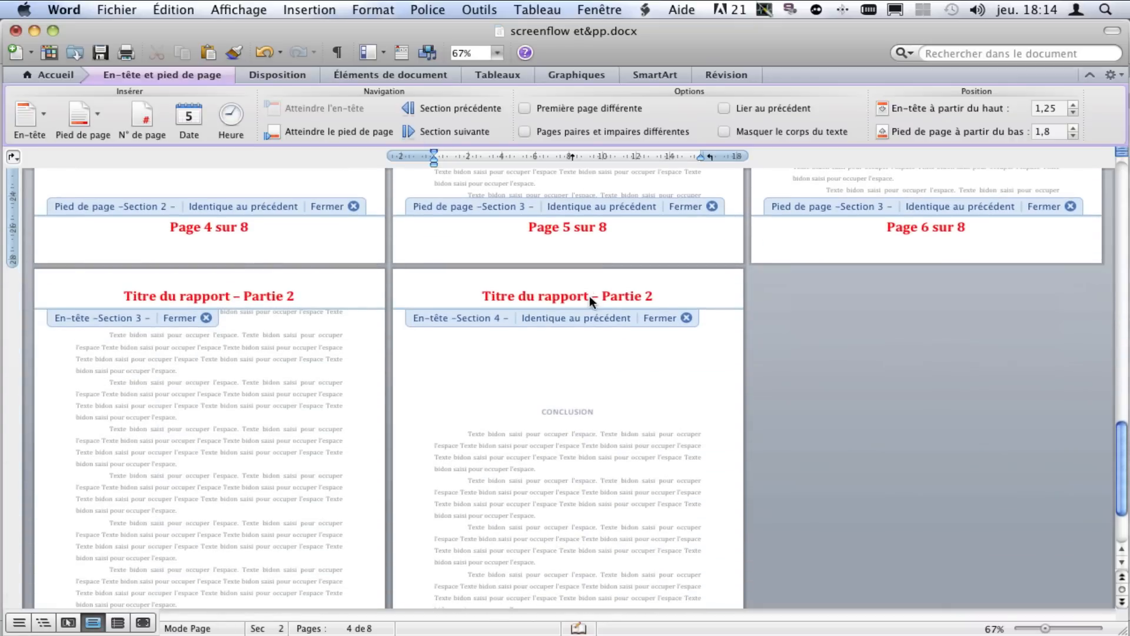
scroll(590, 299, "down", 3)
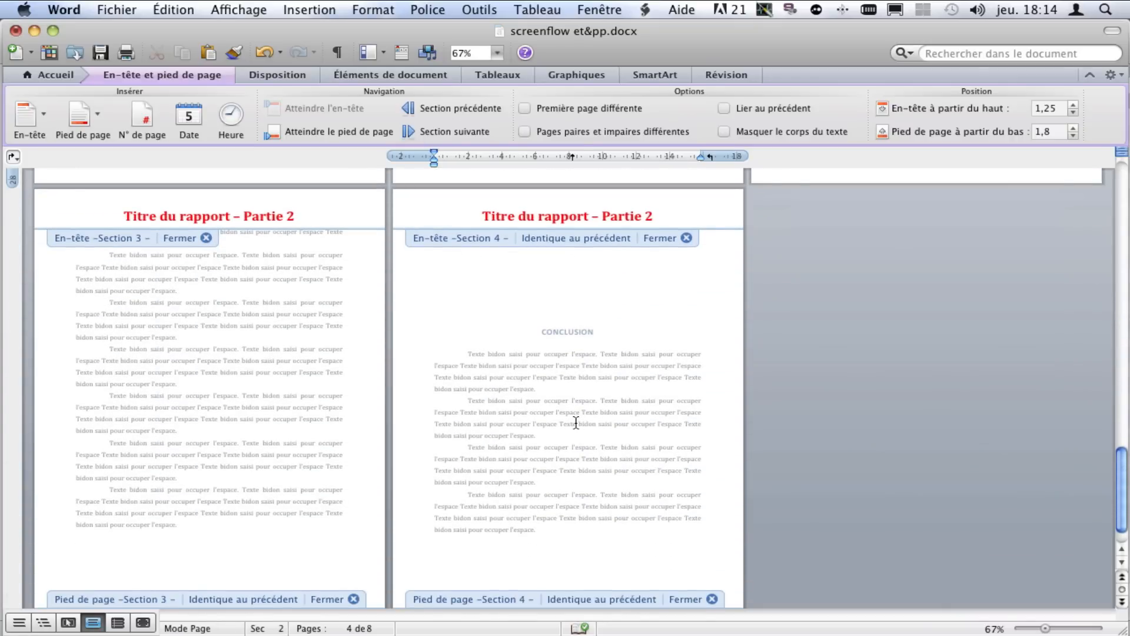
left_click(602, 217)
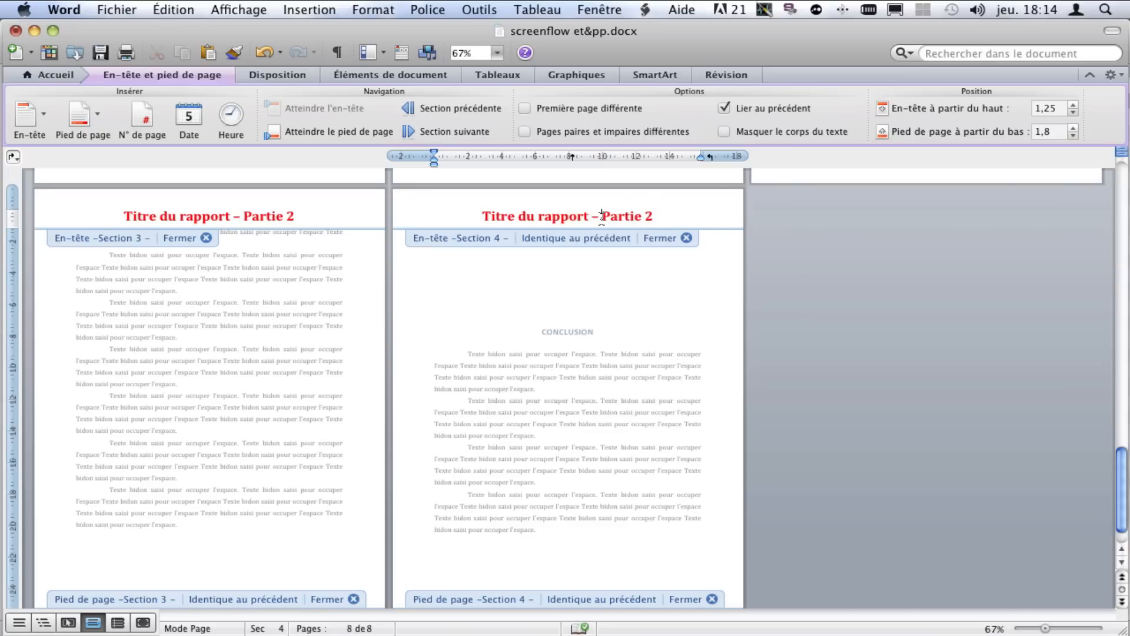
left_click(722, 109)
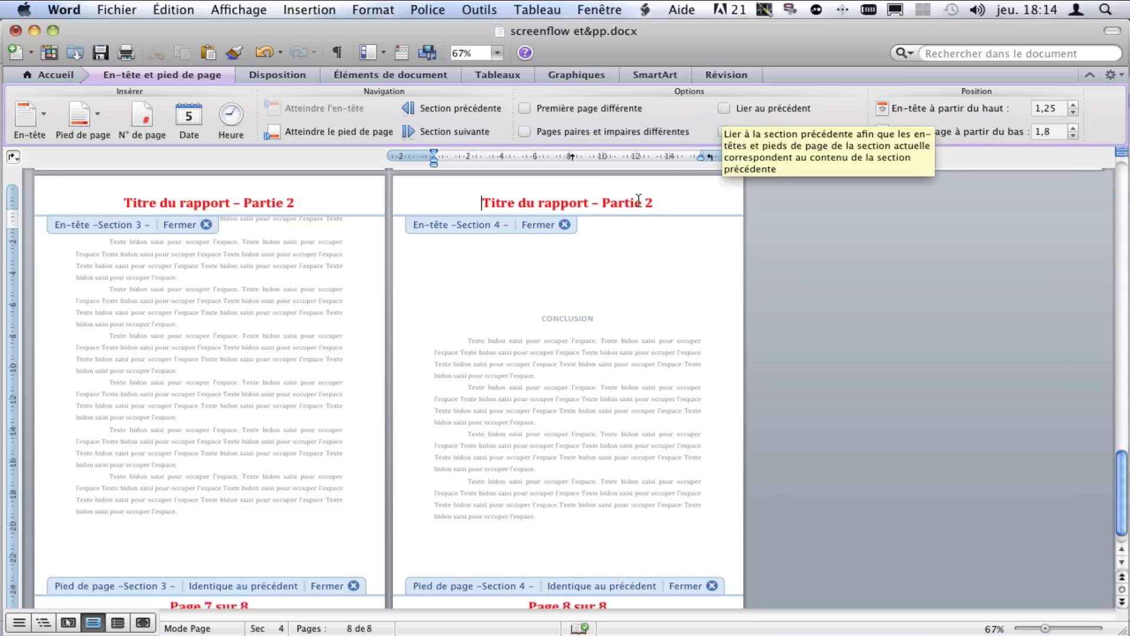
left_click_drag(654, 203, 604, 206)
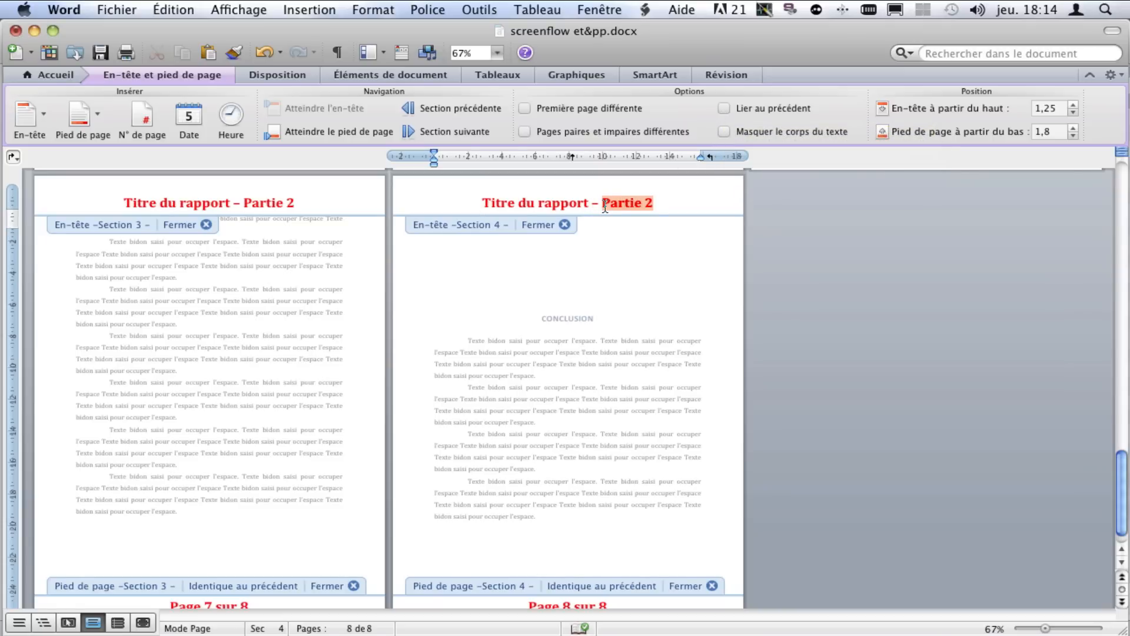
type("Conclusion")
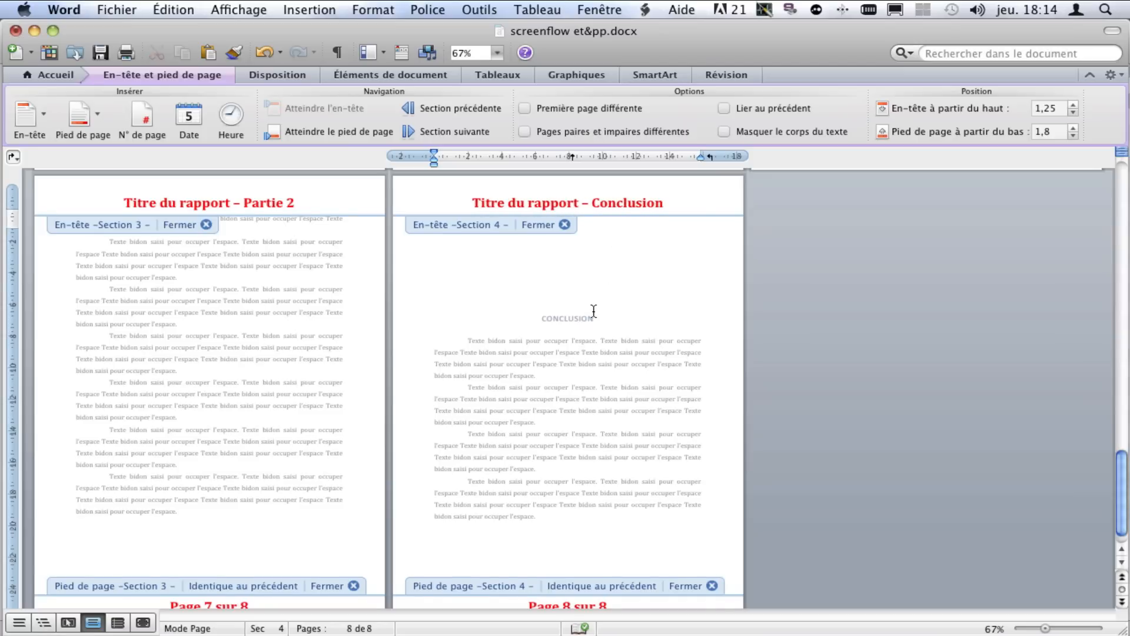
Step: Return to the first pages and unlink the section 2 footer from the previous section
scroll(593, 311, "up", 5)
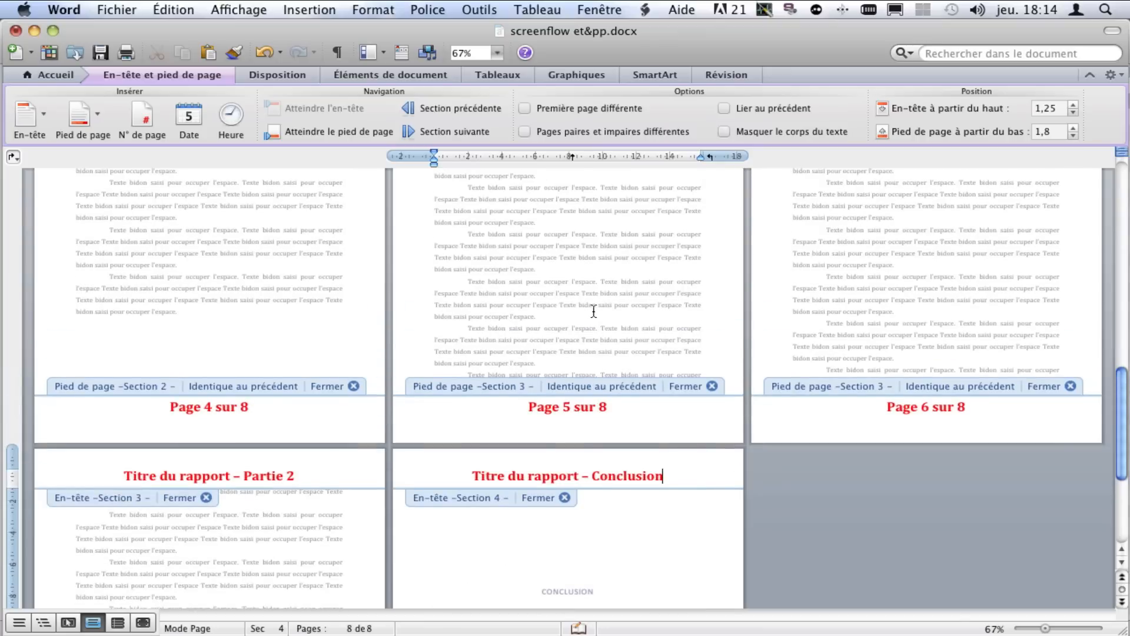
scroll(593, 311, "up", 10)
scroll(593, 311, "up", 8)
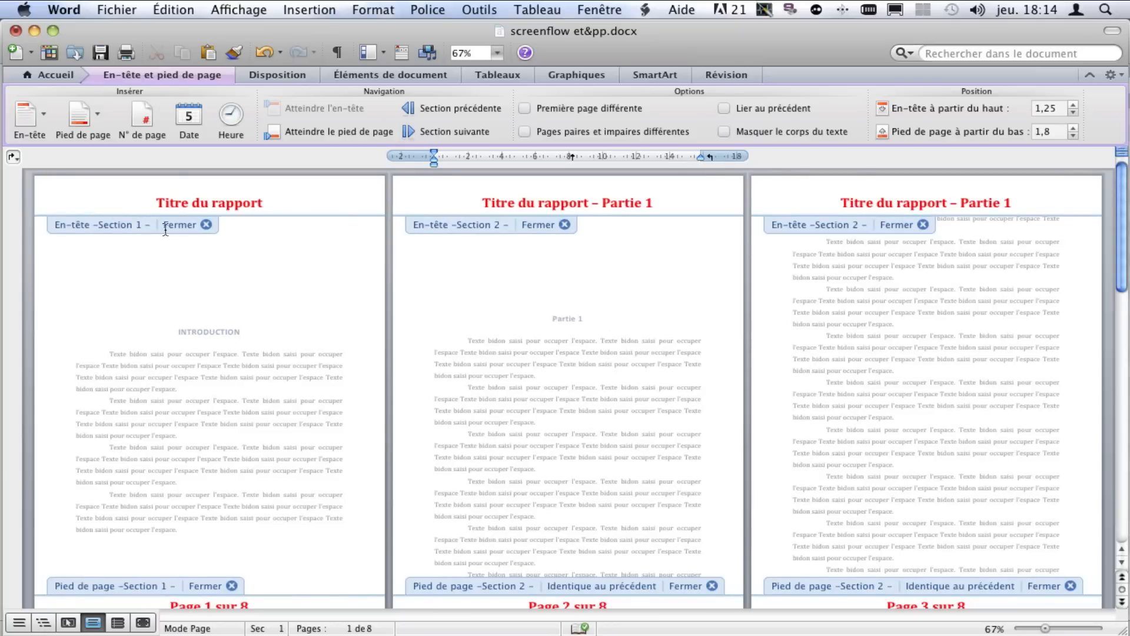
scroll(224, 543, "down", 3)
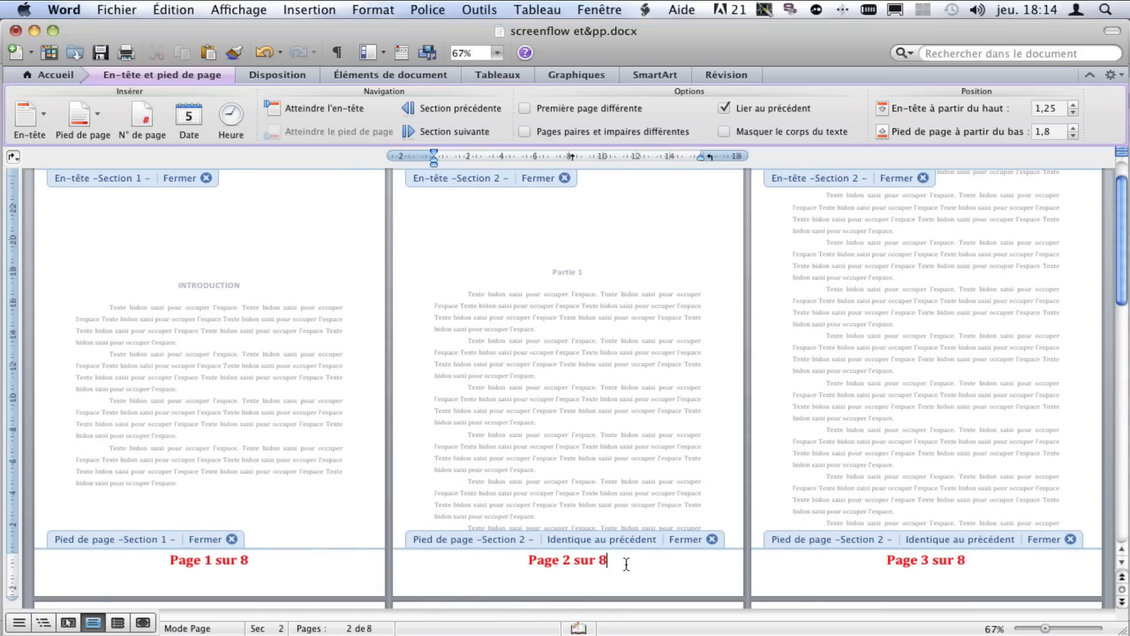
left_click(728, 109)
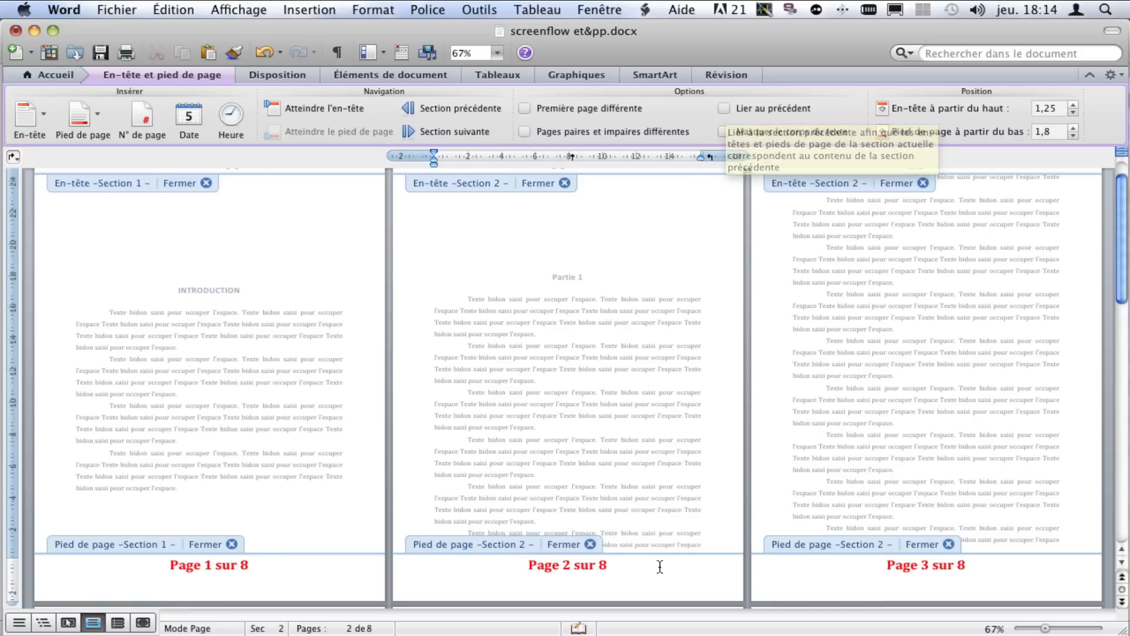
Step: Append "– partie 2" after the page numbering in the section 2 footer
type("-")
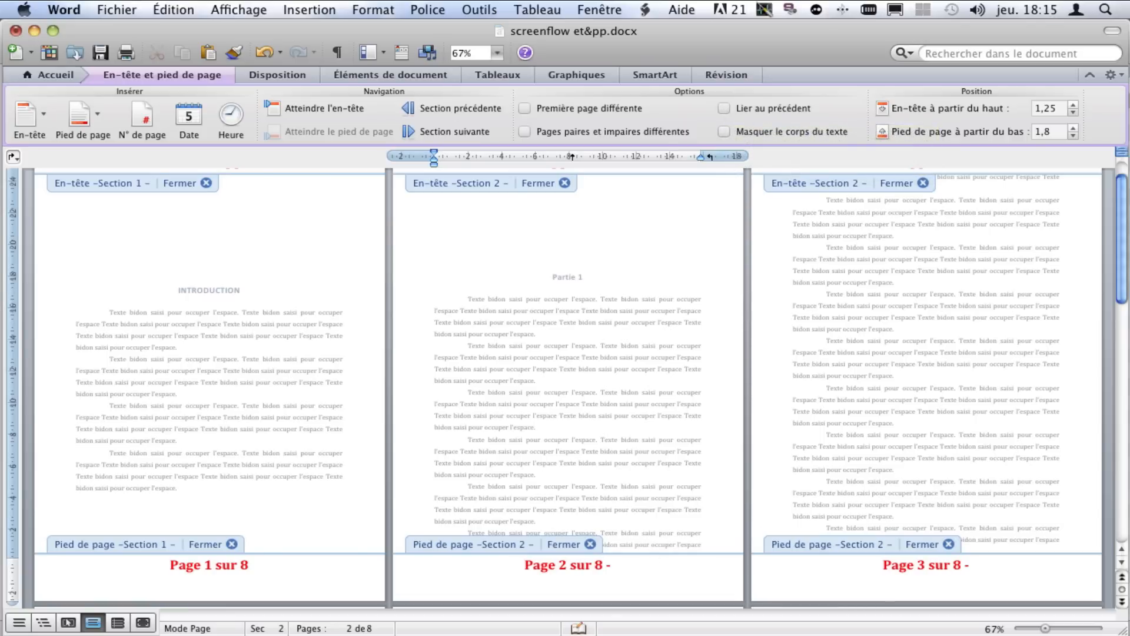
type(" parie")
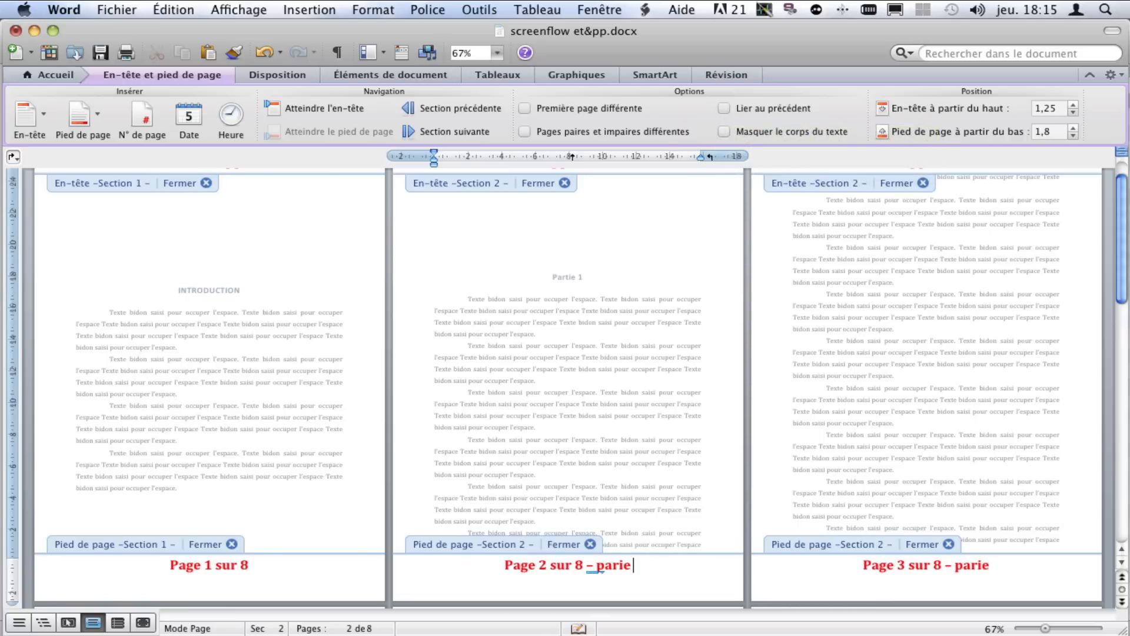
key("BackSpace")
key("BackSpace")
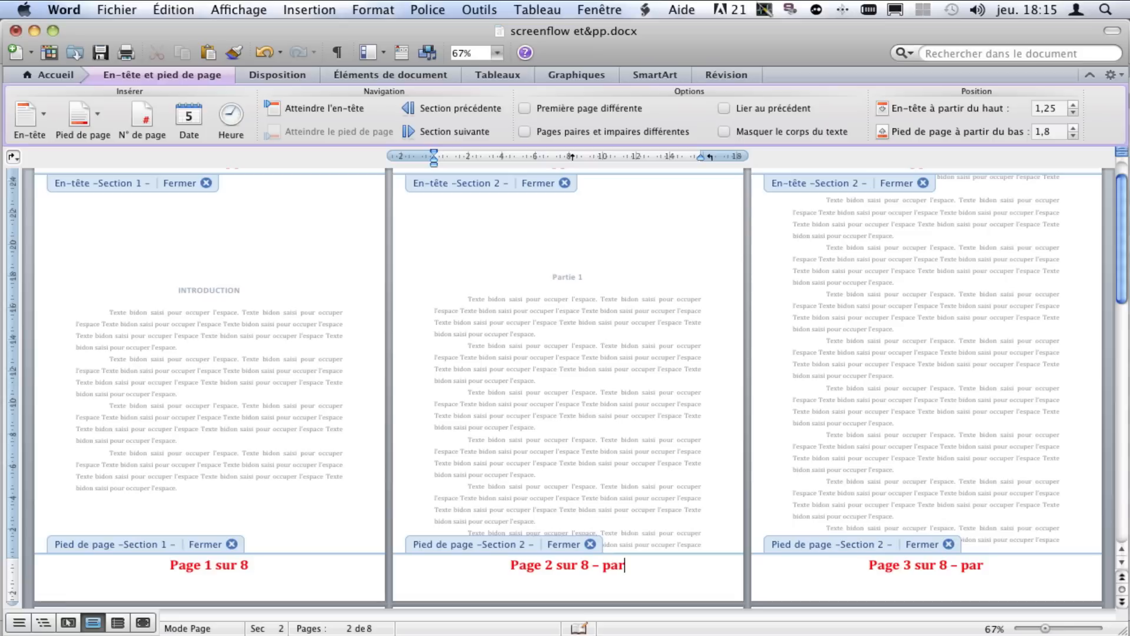
type("tie 2")
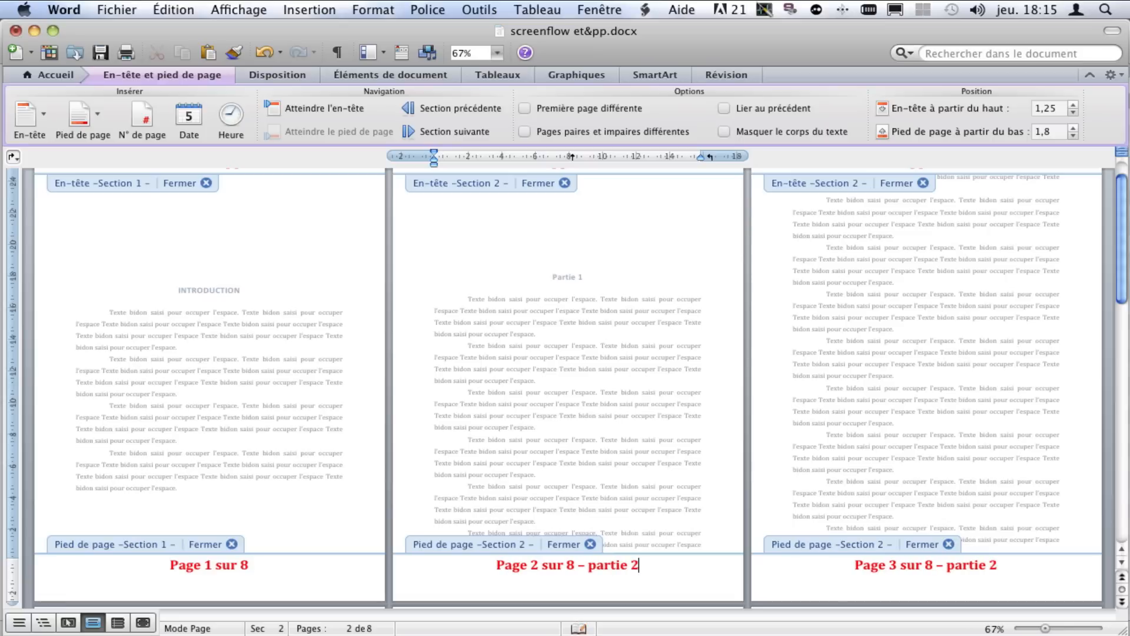